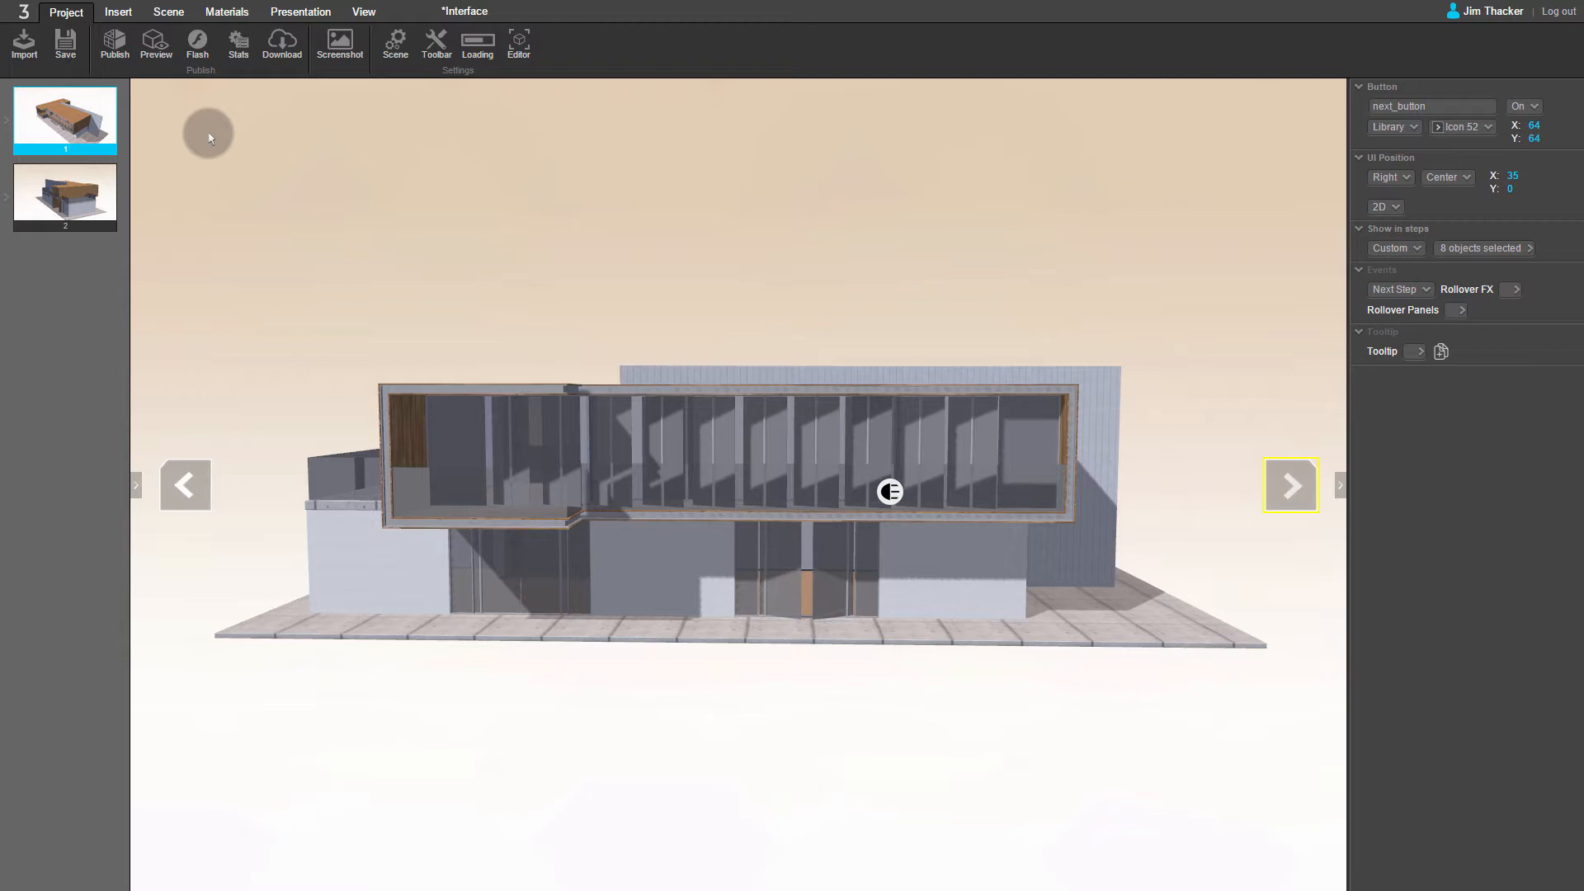
Step: Insert a 2D image into the scene using the Download file from the Buttons folder
{"action": "left_click", "coordinate": [121, 15]}
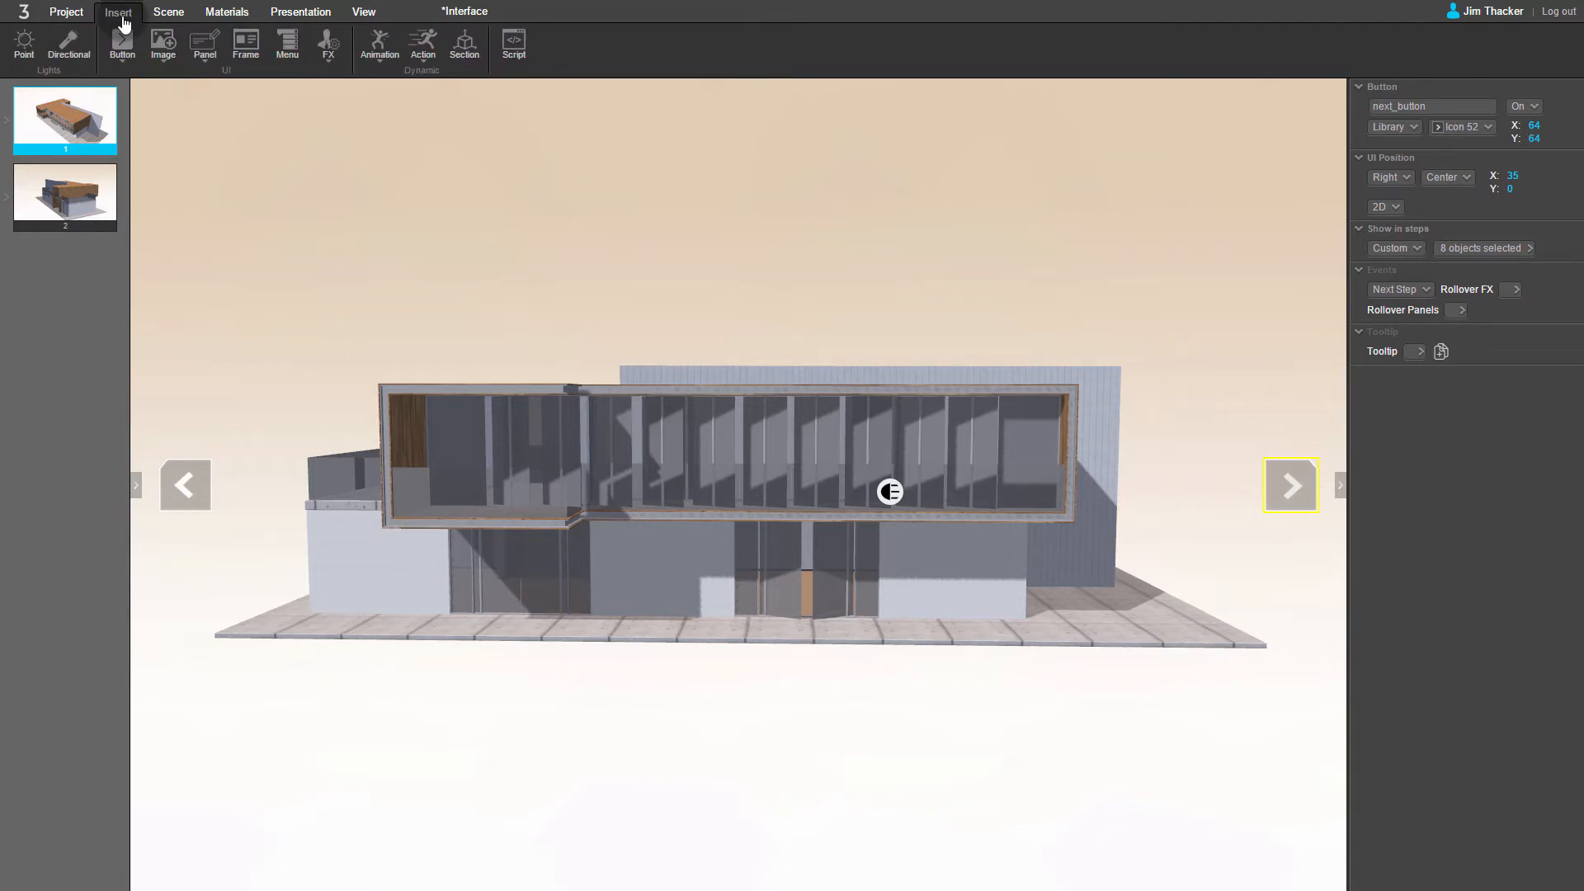
{"action": "left_click", "coordinate": [127, 41]}
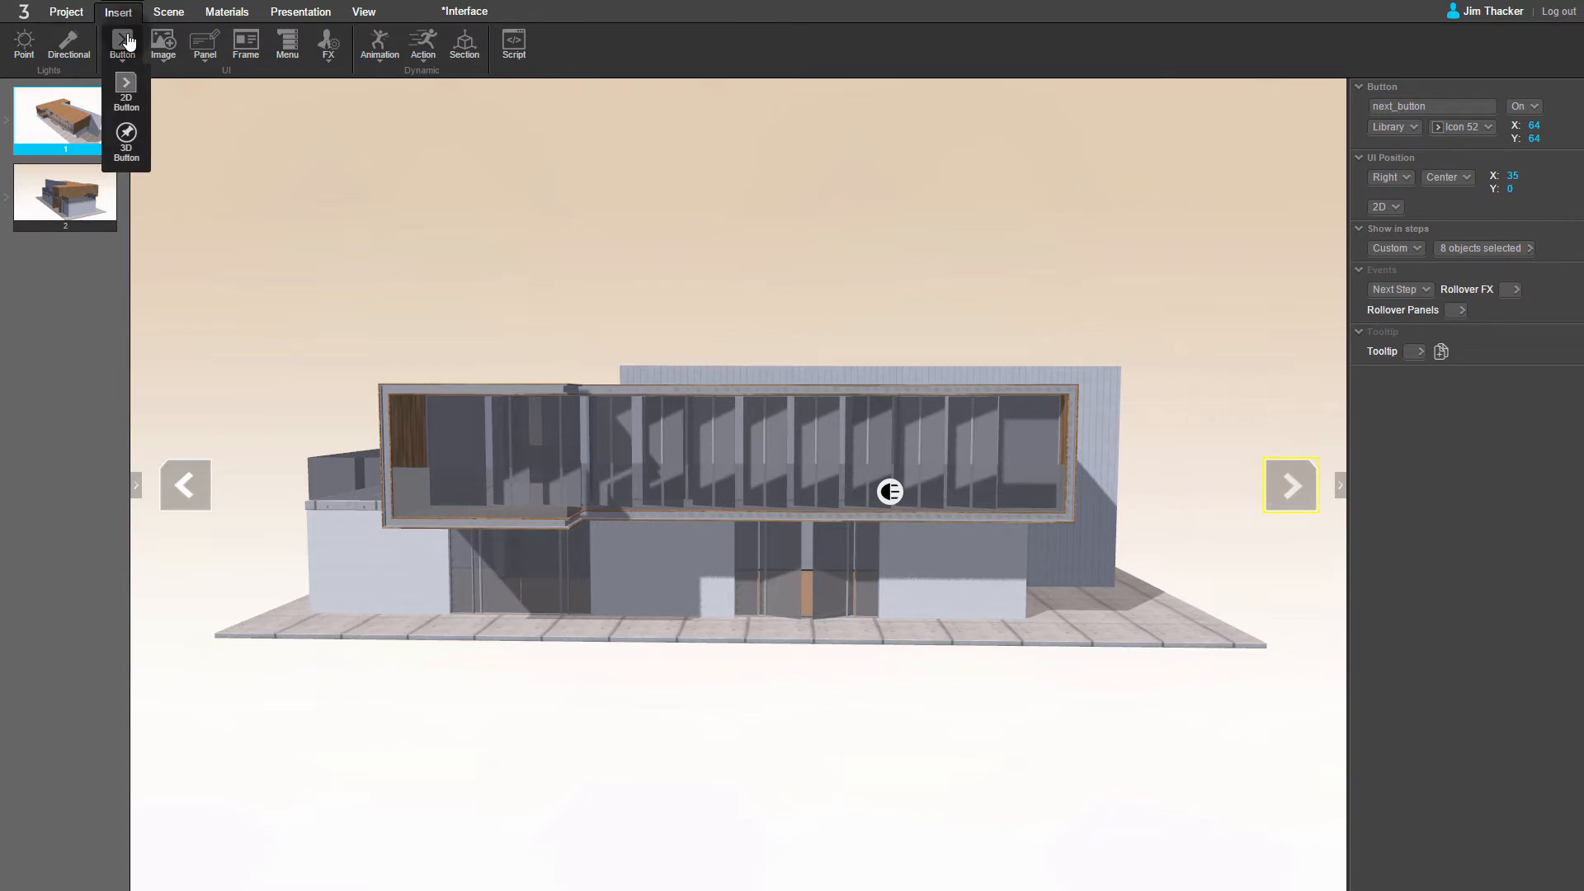
{"action": "left_click", "coordinate": [165, 37]}
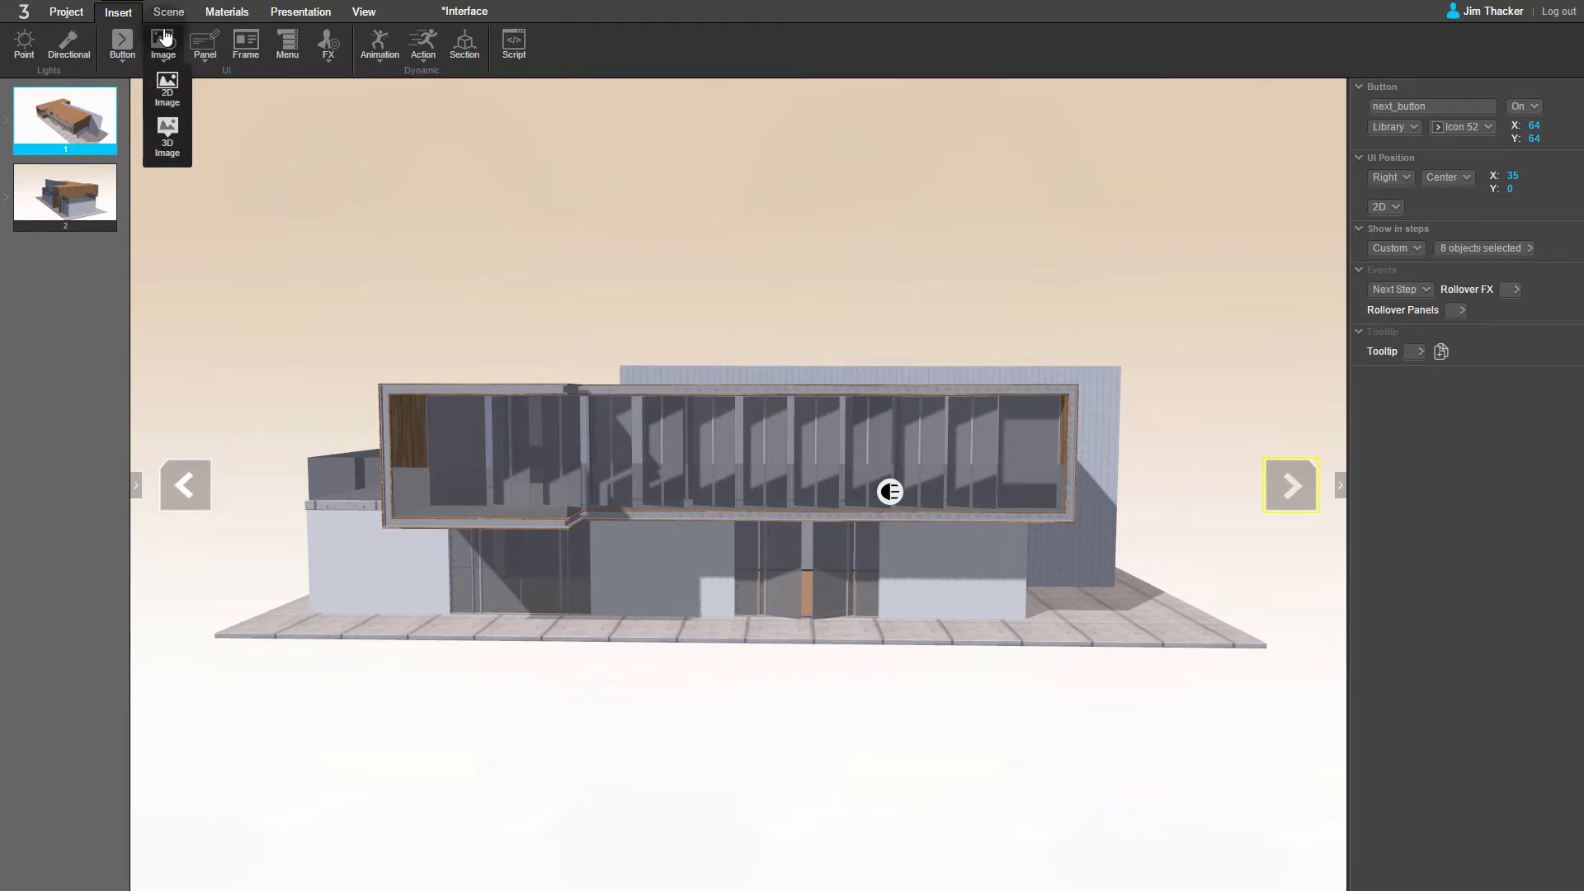
{"action": "left_click", "coordinate": [207, 37]}
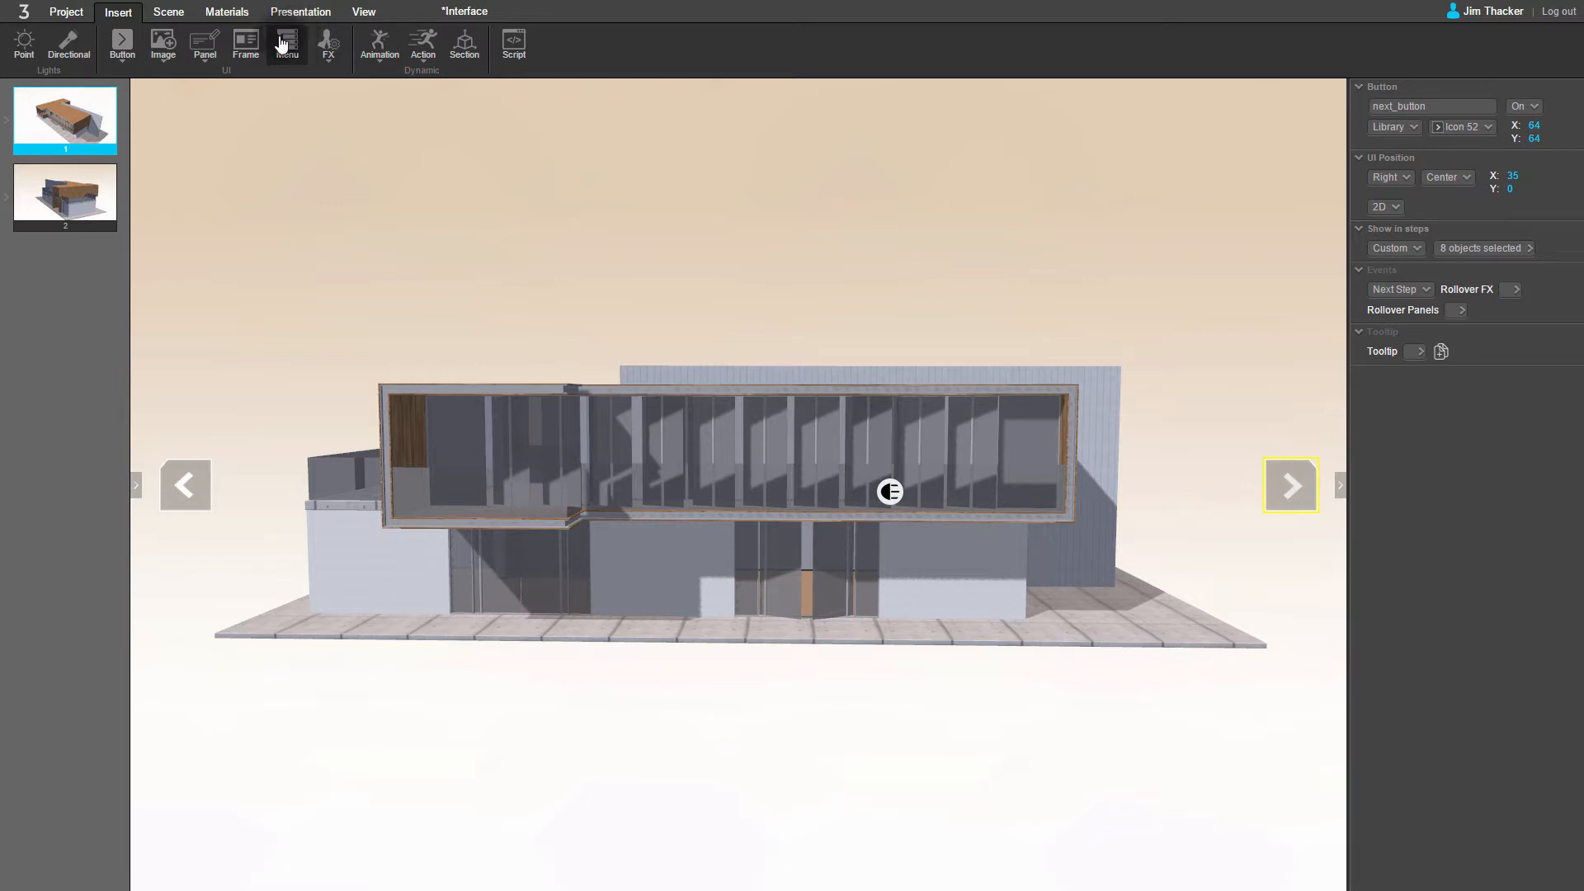
{"action": "left_click", "coordinate": [165, 45]}
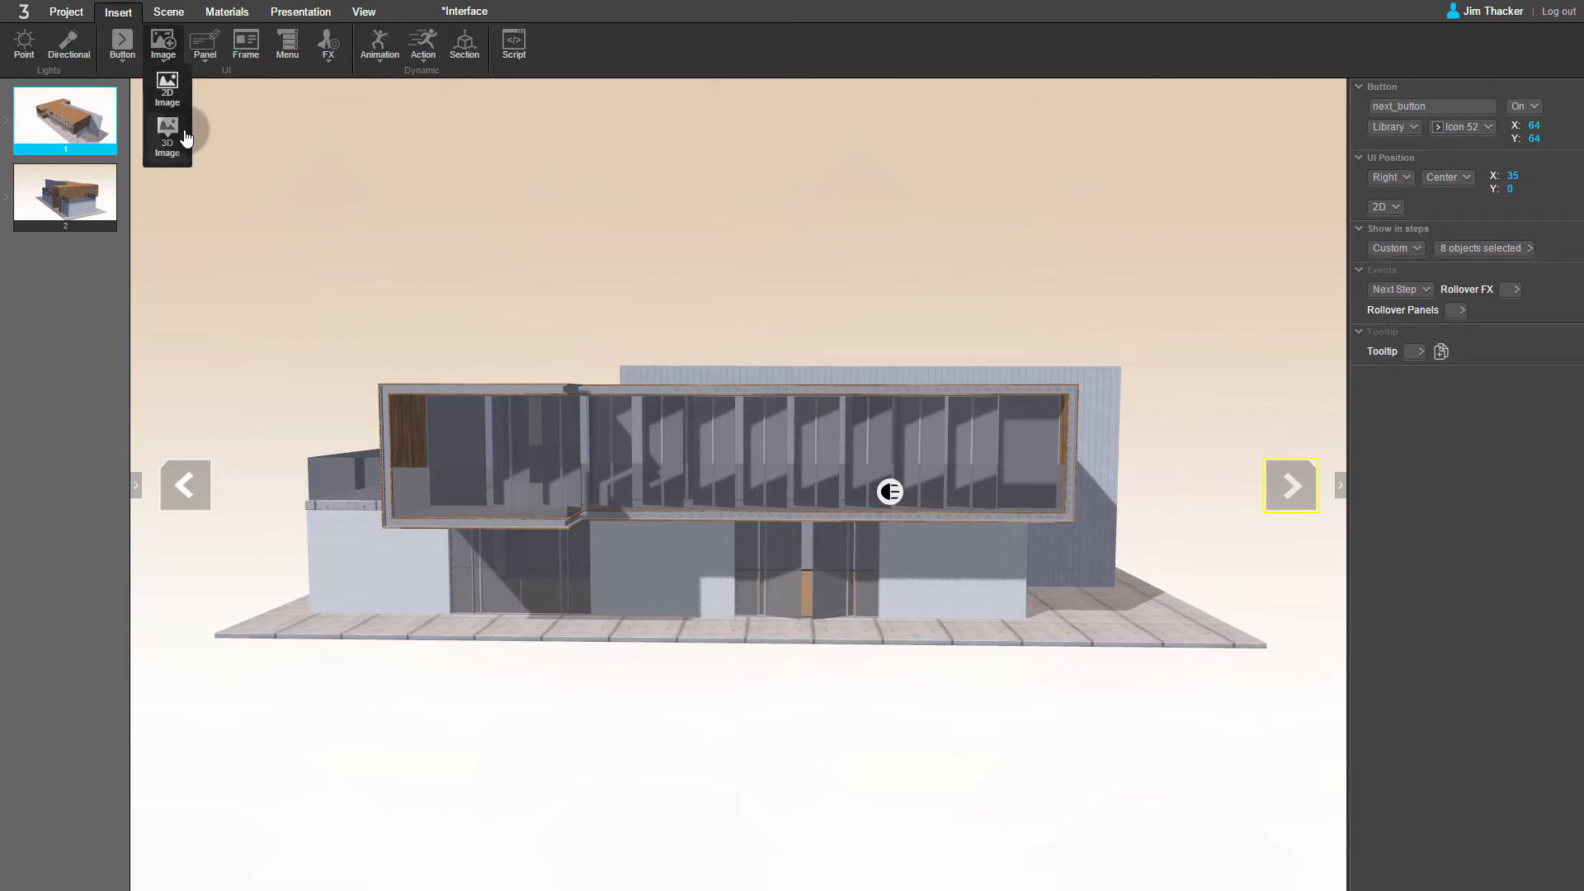
{"action": "left_click", "coordinate": [167, 97]}
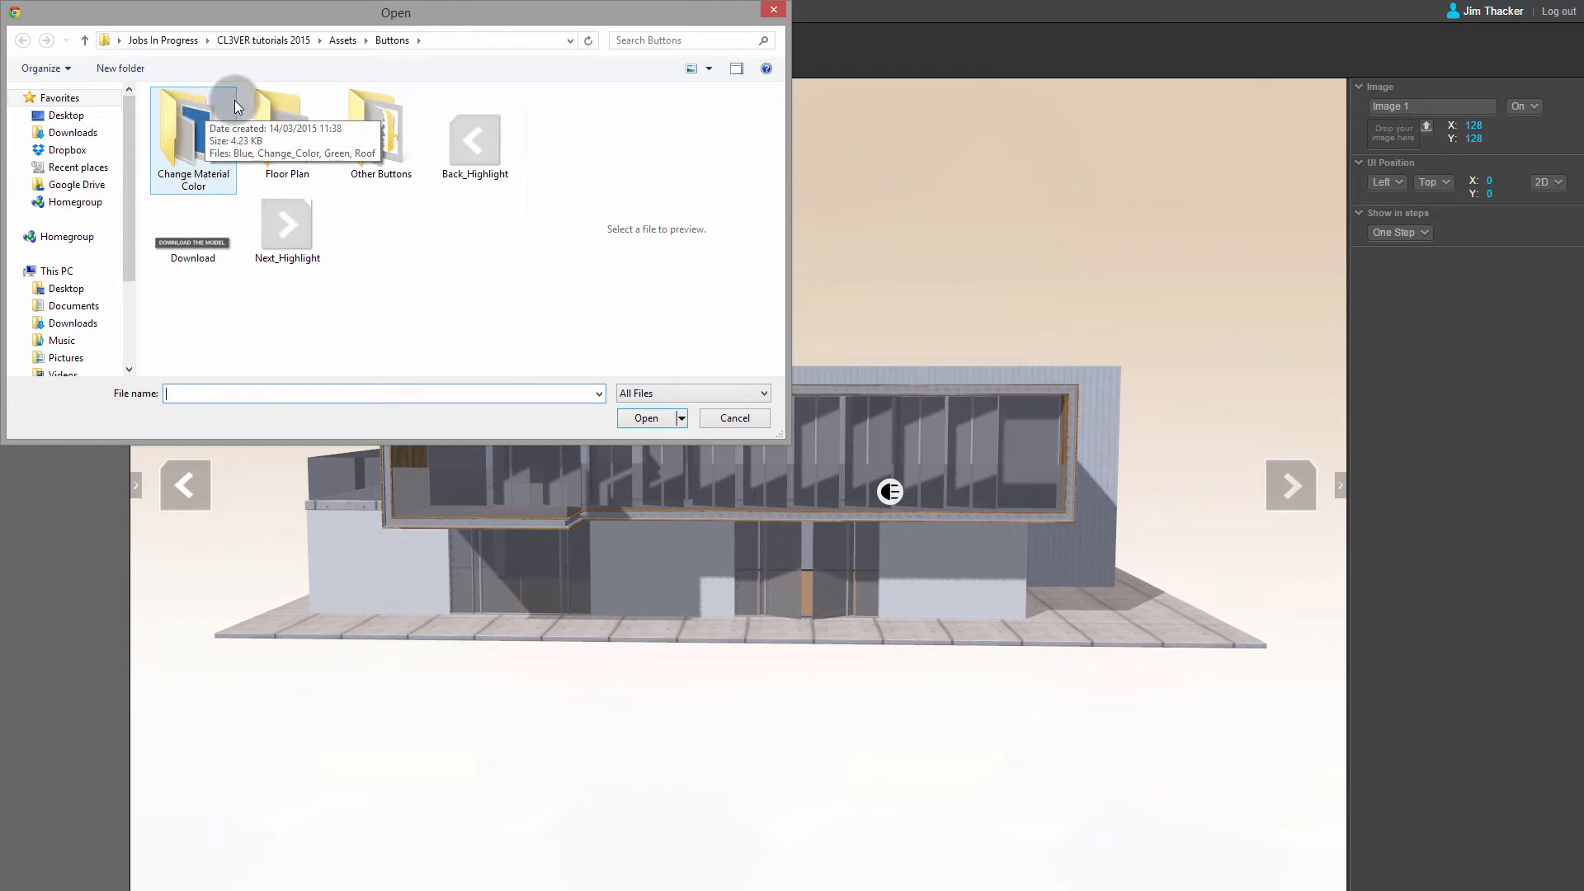
{"action": "left_click", "coordinate": [217, 248]}
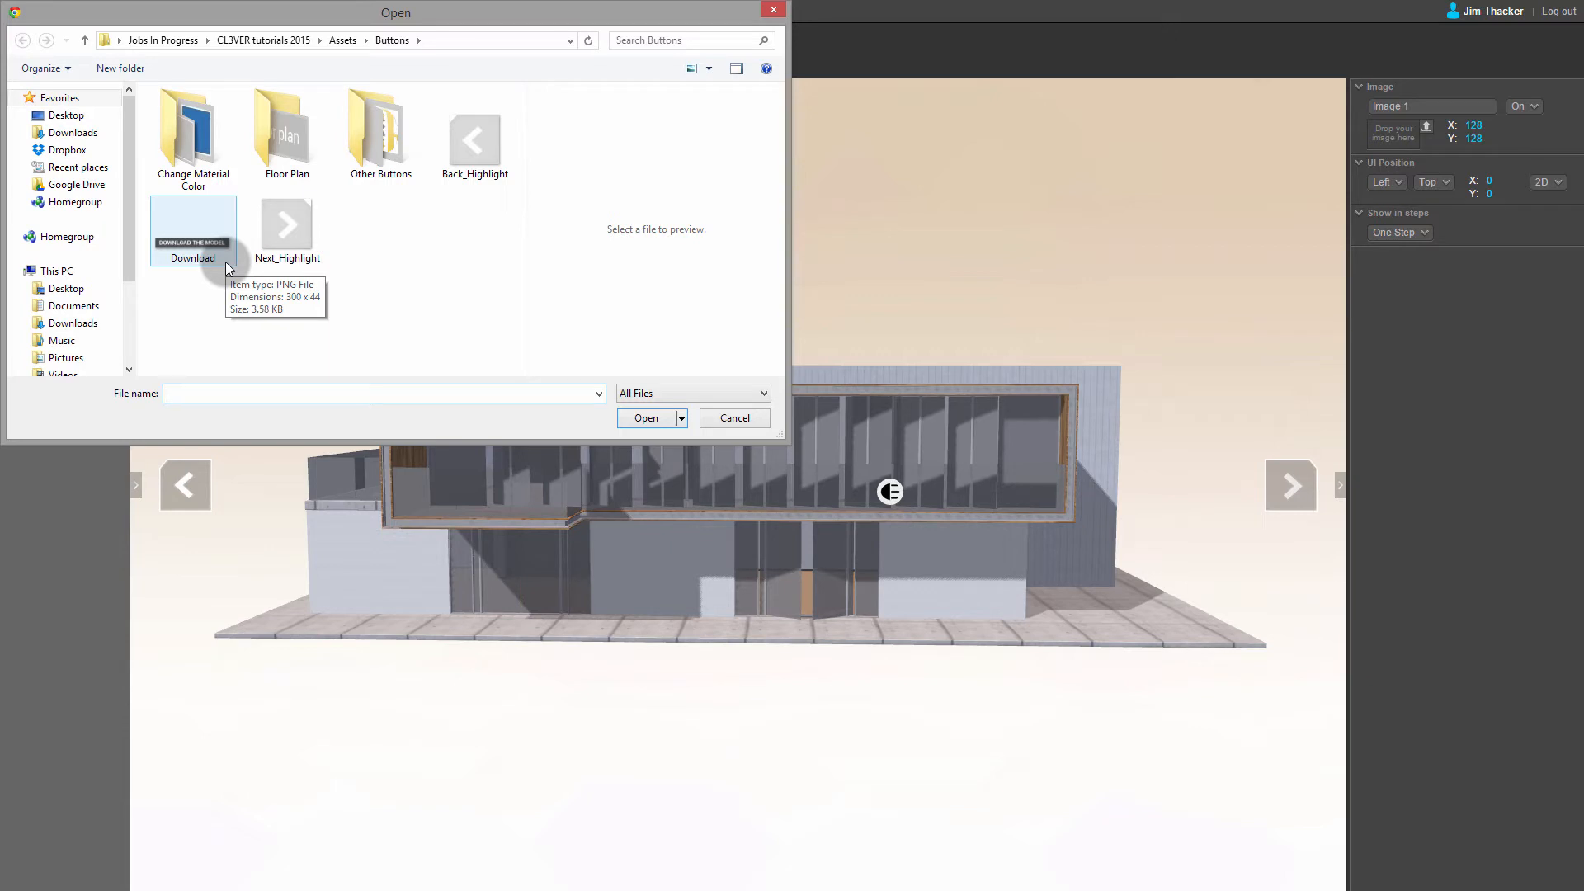
{"action": "left_click", "coordinate": [225, 261]}
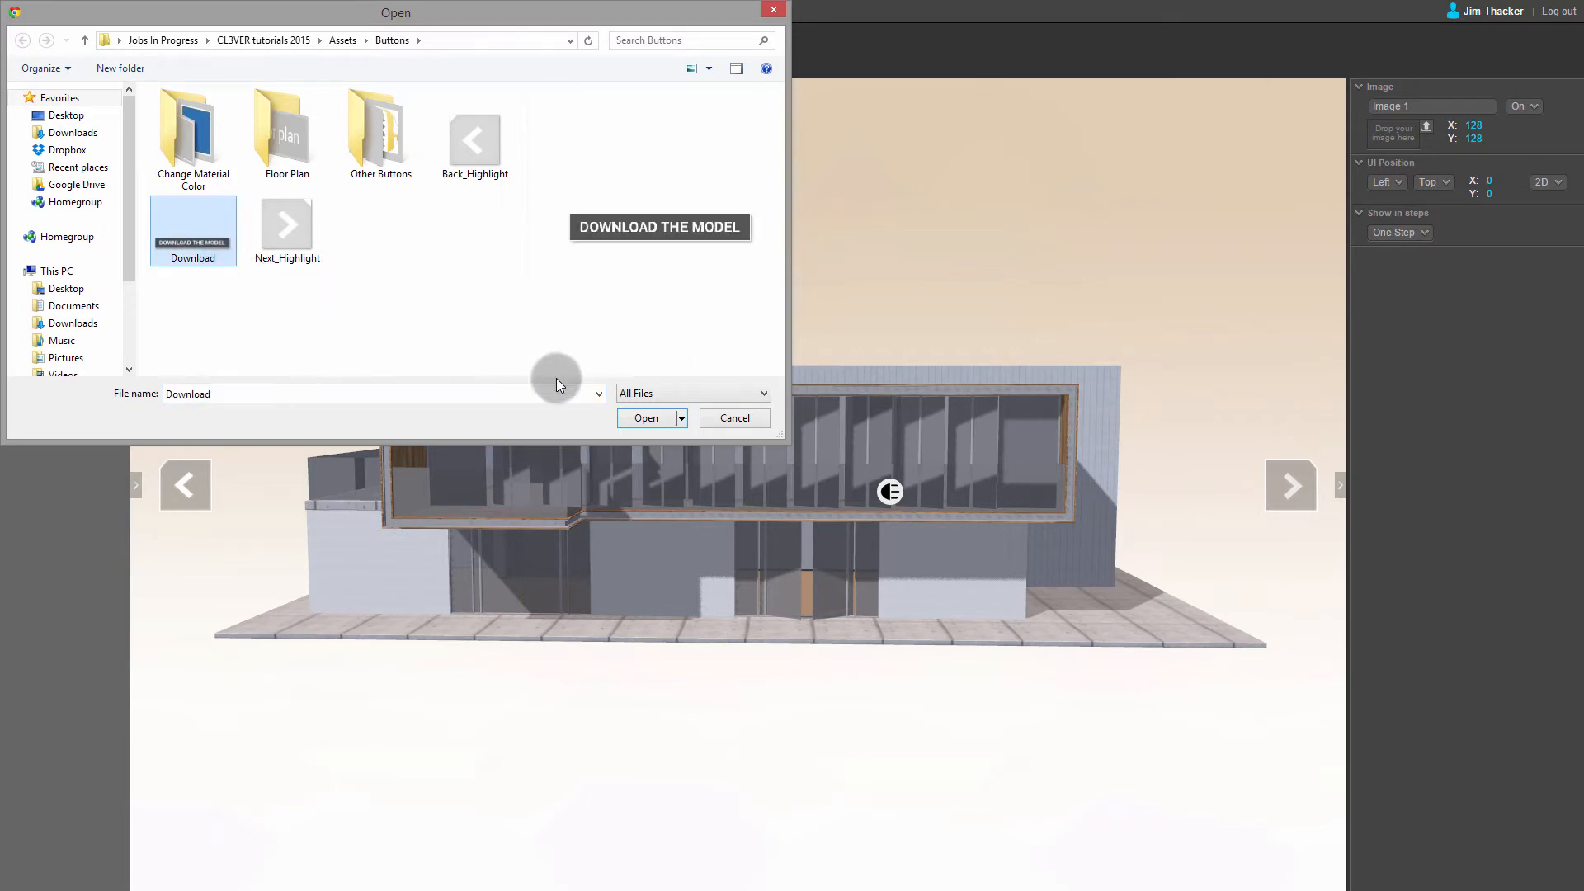
{"action": "left_click", "coordinate": [632, 417]}
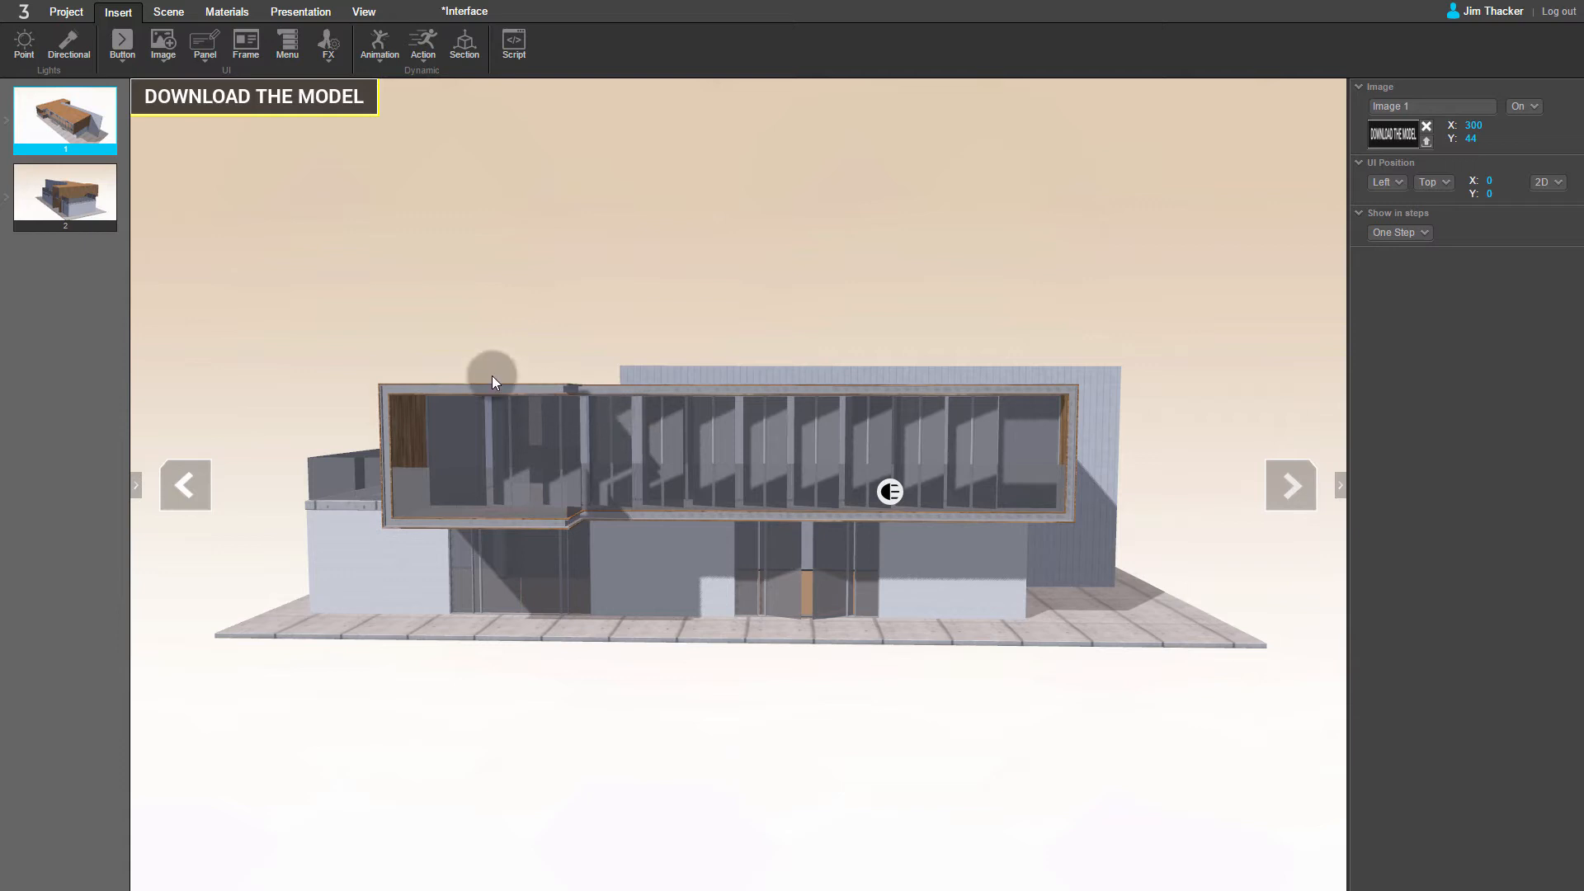
{"action": "left_click", "coordinate": [253, 58]}
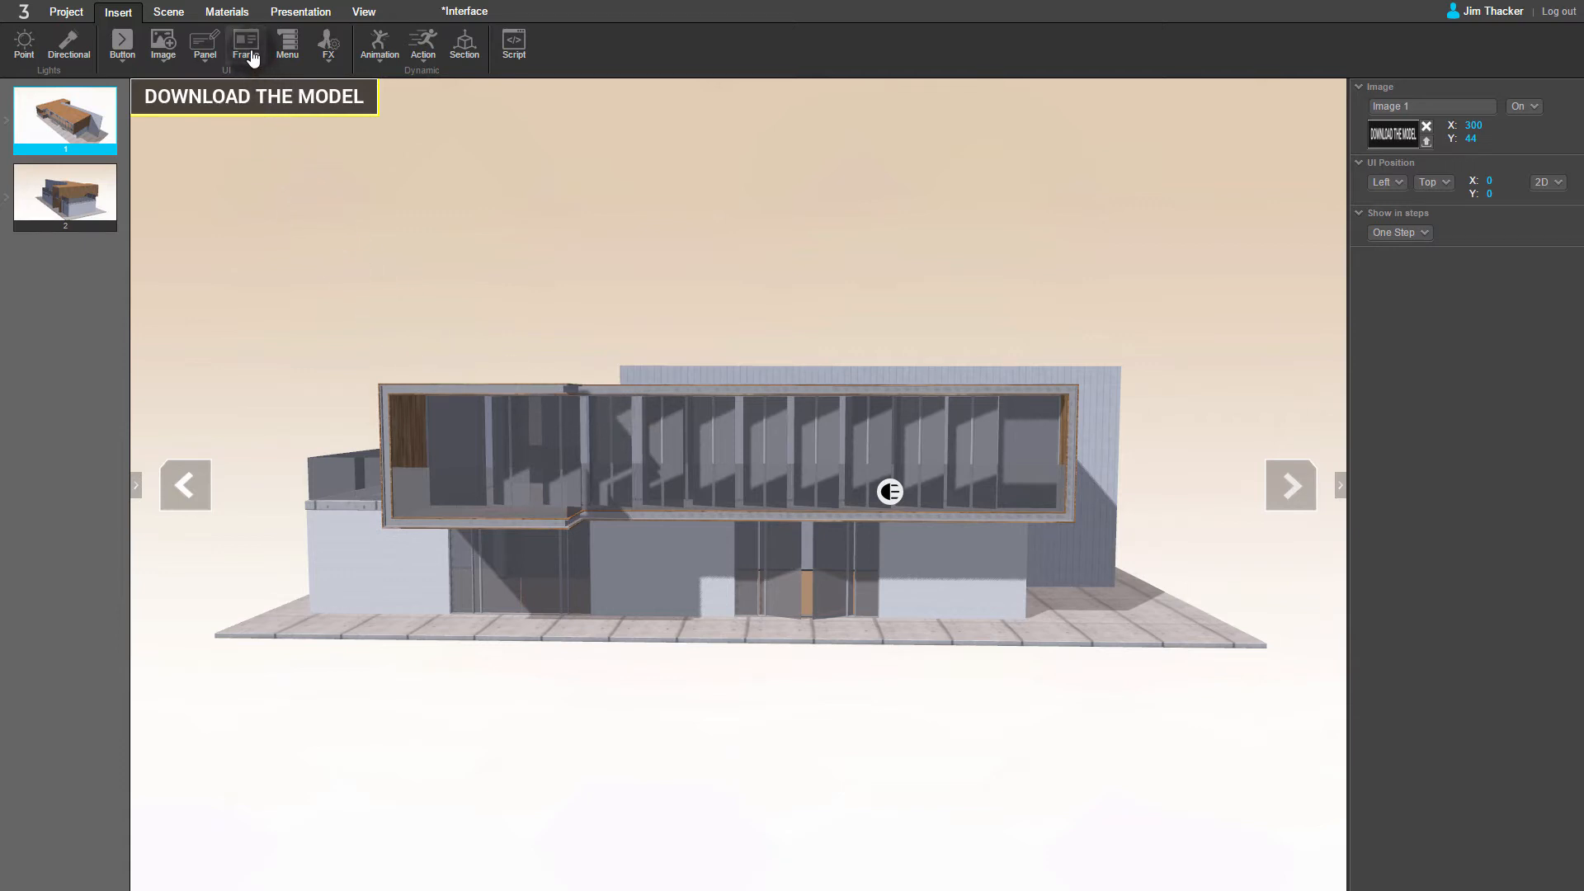
{"action": "left_click", "coordinate": [249, 146]}
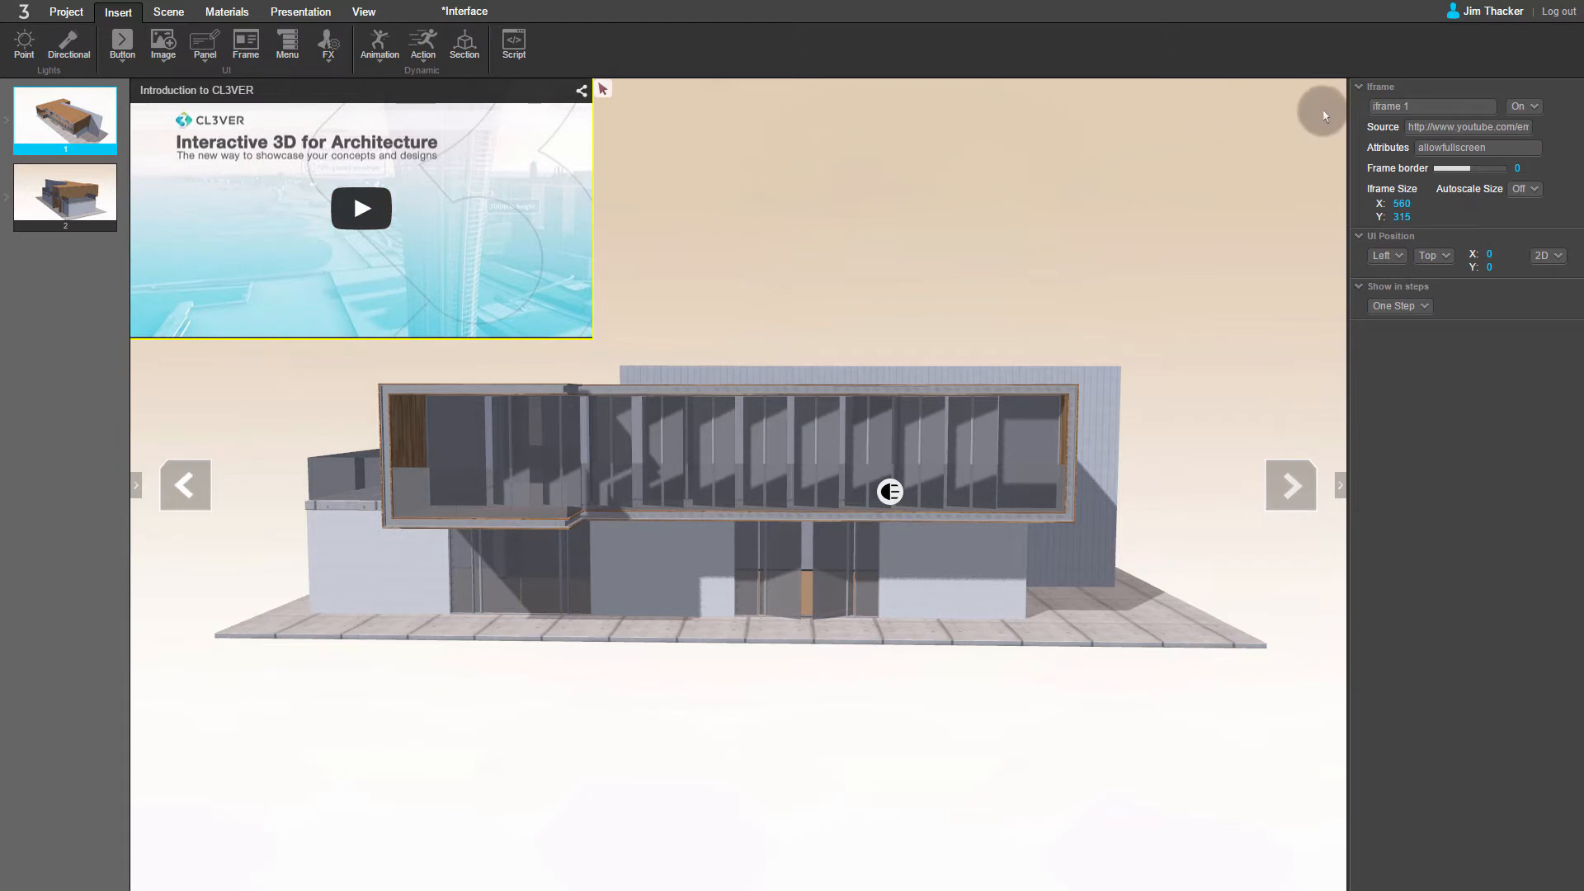
{"action": "left_click", "coordinate": [1521, 127]}
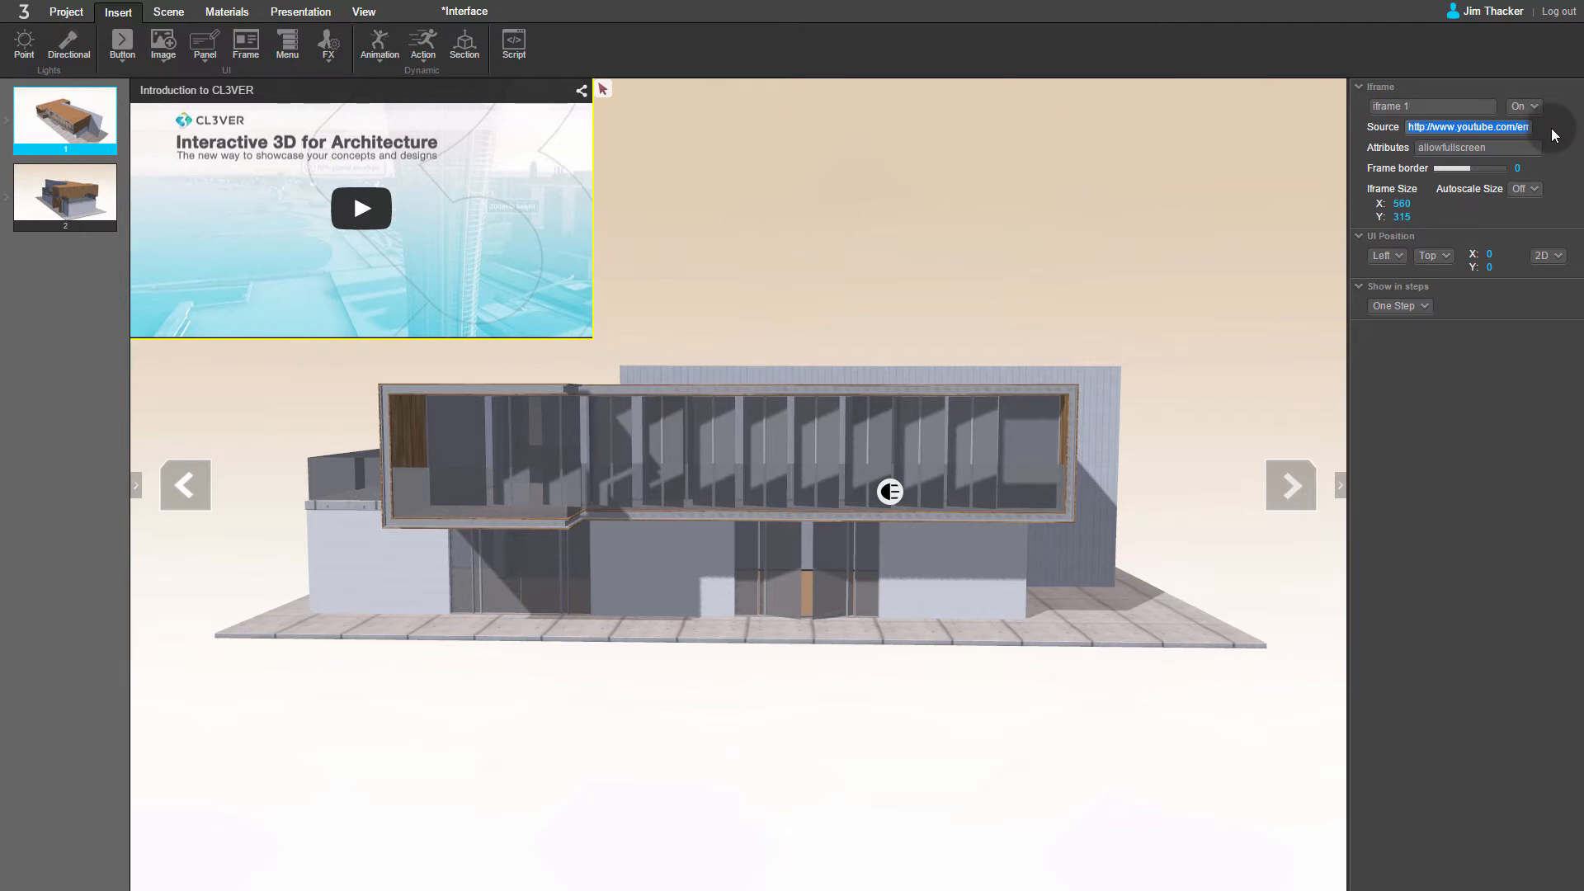
{"action": "type", "text": "http://bit.ly/cl3verhouse"}
{"action": "key", "text": "Return"}
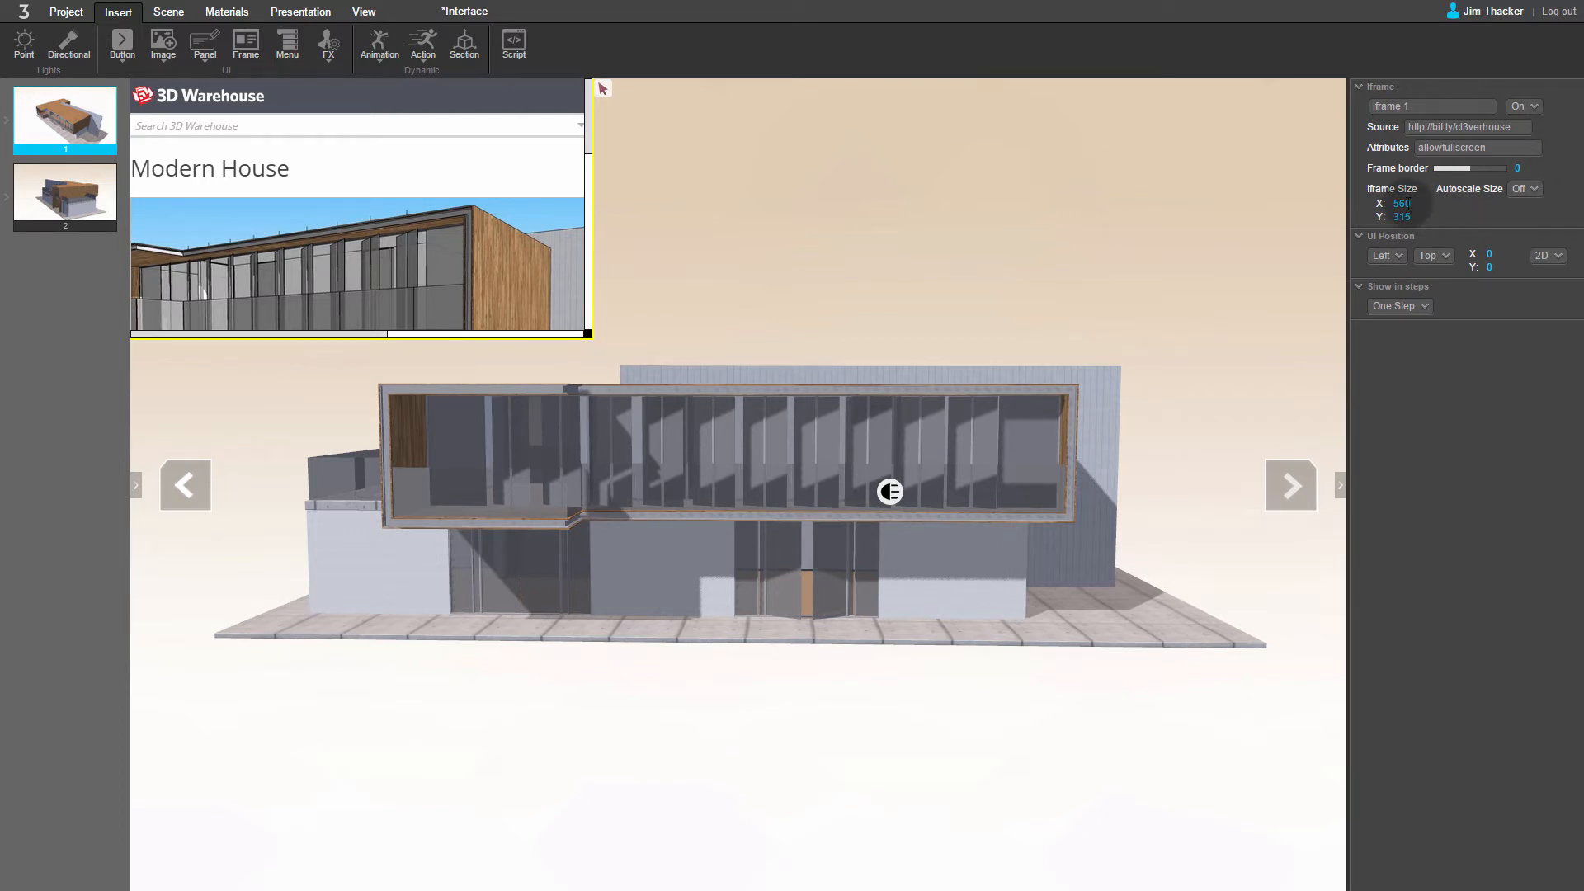
Step: Set the iframe size to 300 wide (X) and 250 high (Y)
{"action": "double_click", "coordinate": [1403, 204]}
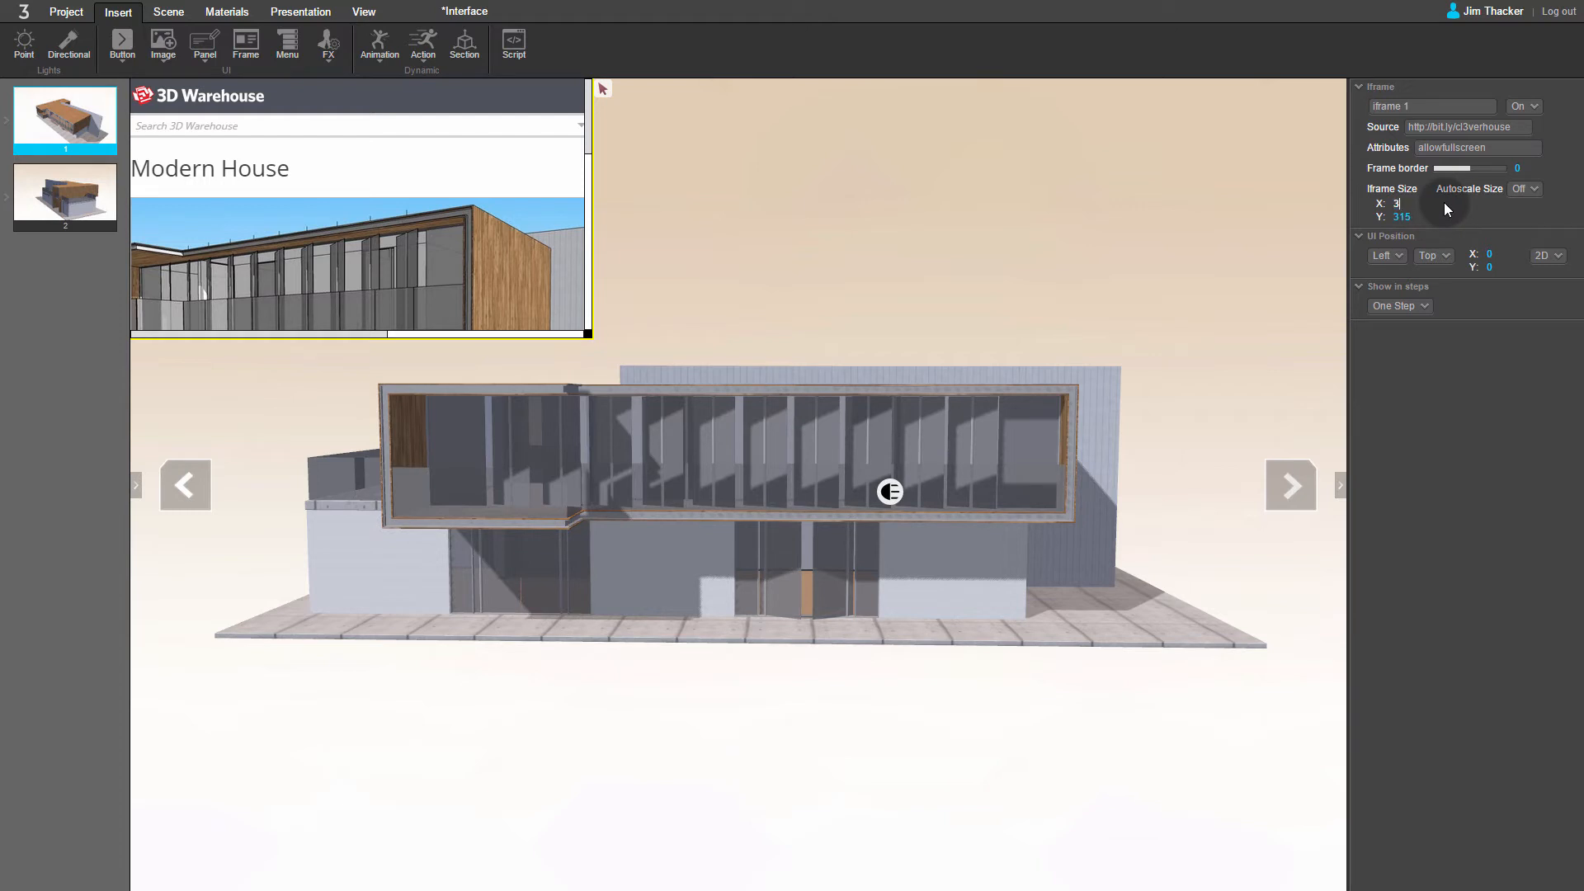
{"action": "key", "text": "Return"}
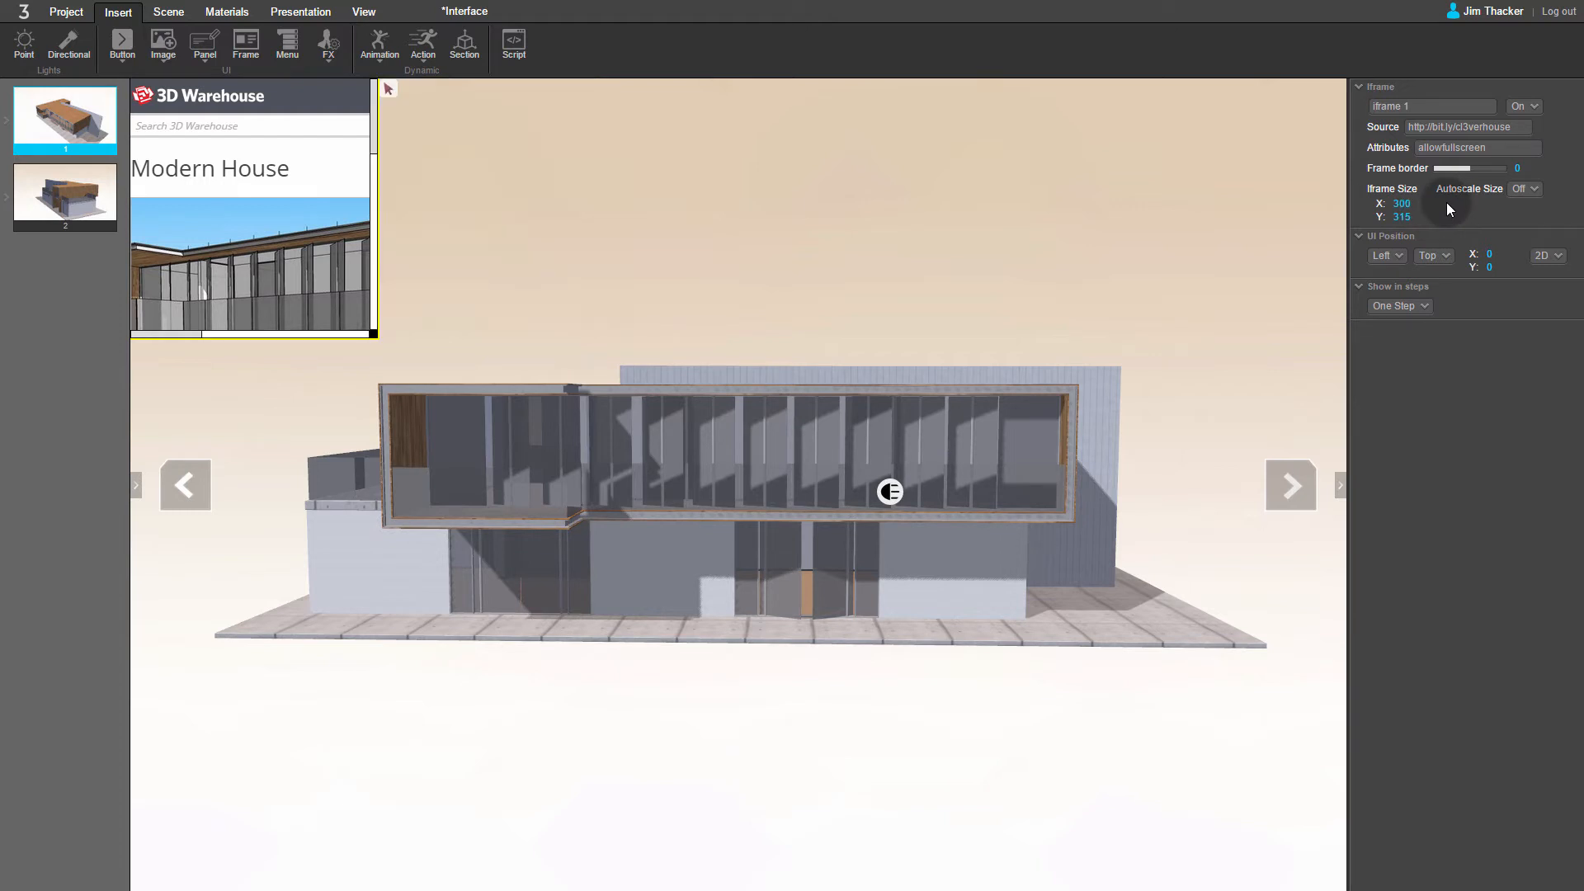
{"action": "double_click", "coordinate": [1402, 216]}
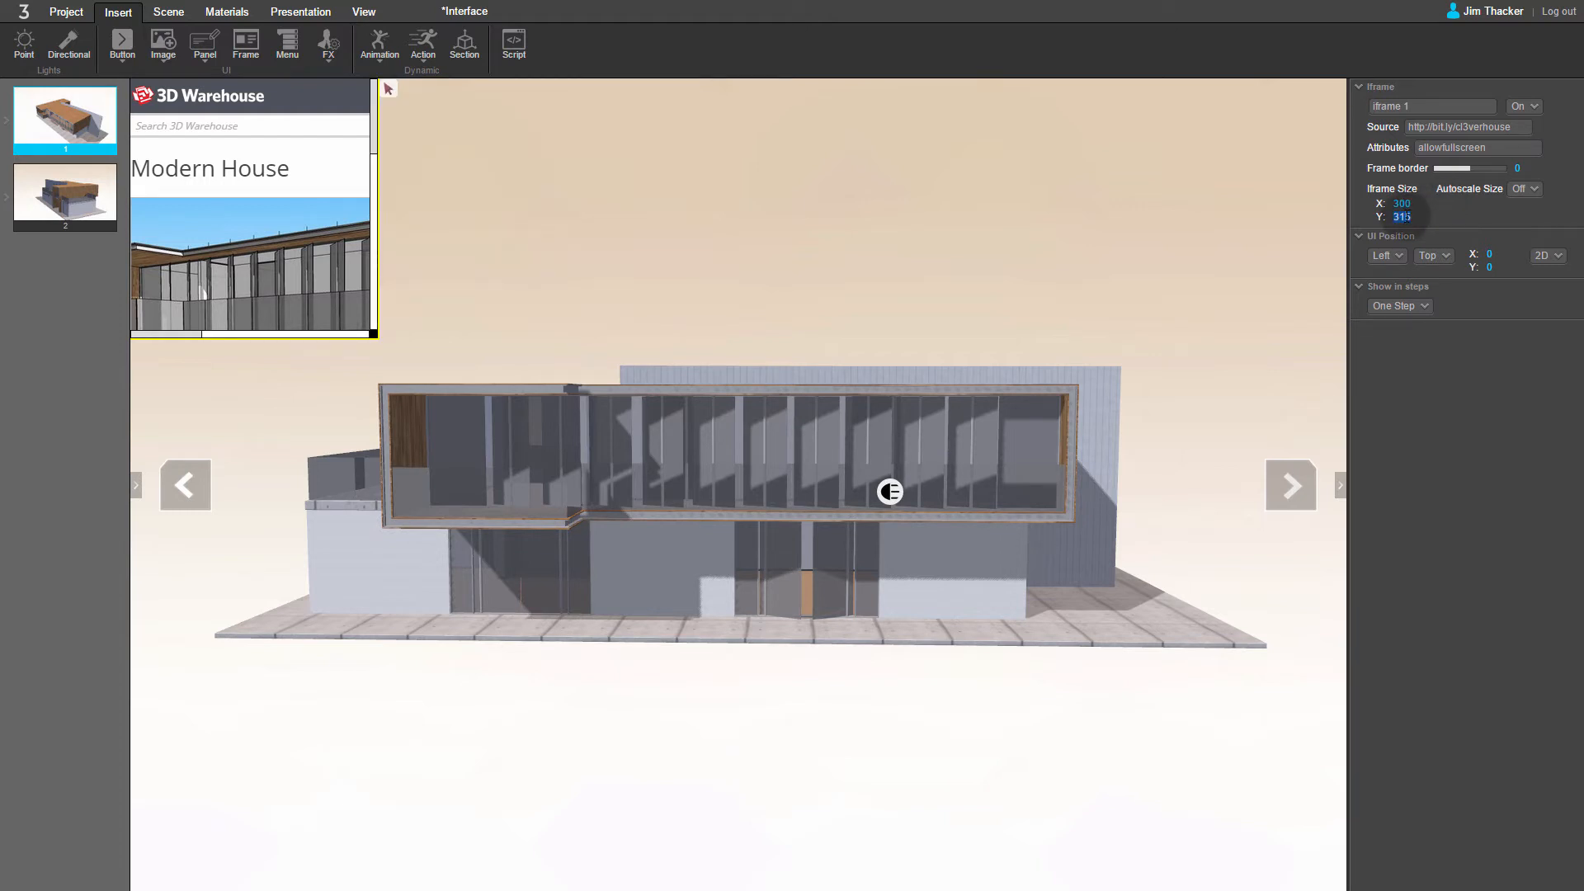
{"action": "type", "text": "250"}
{"action": "key", "text": "Return"}
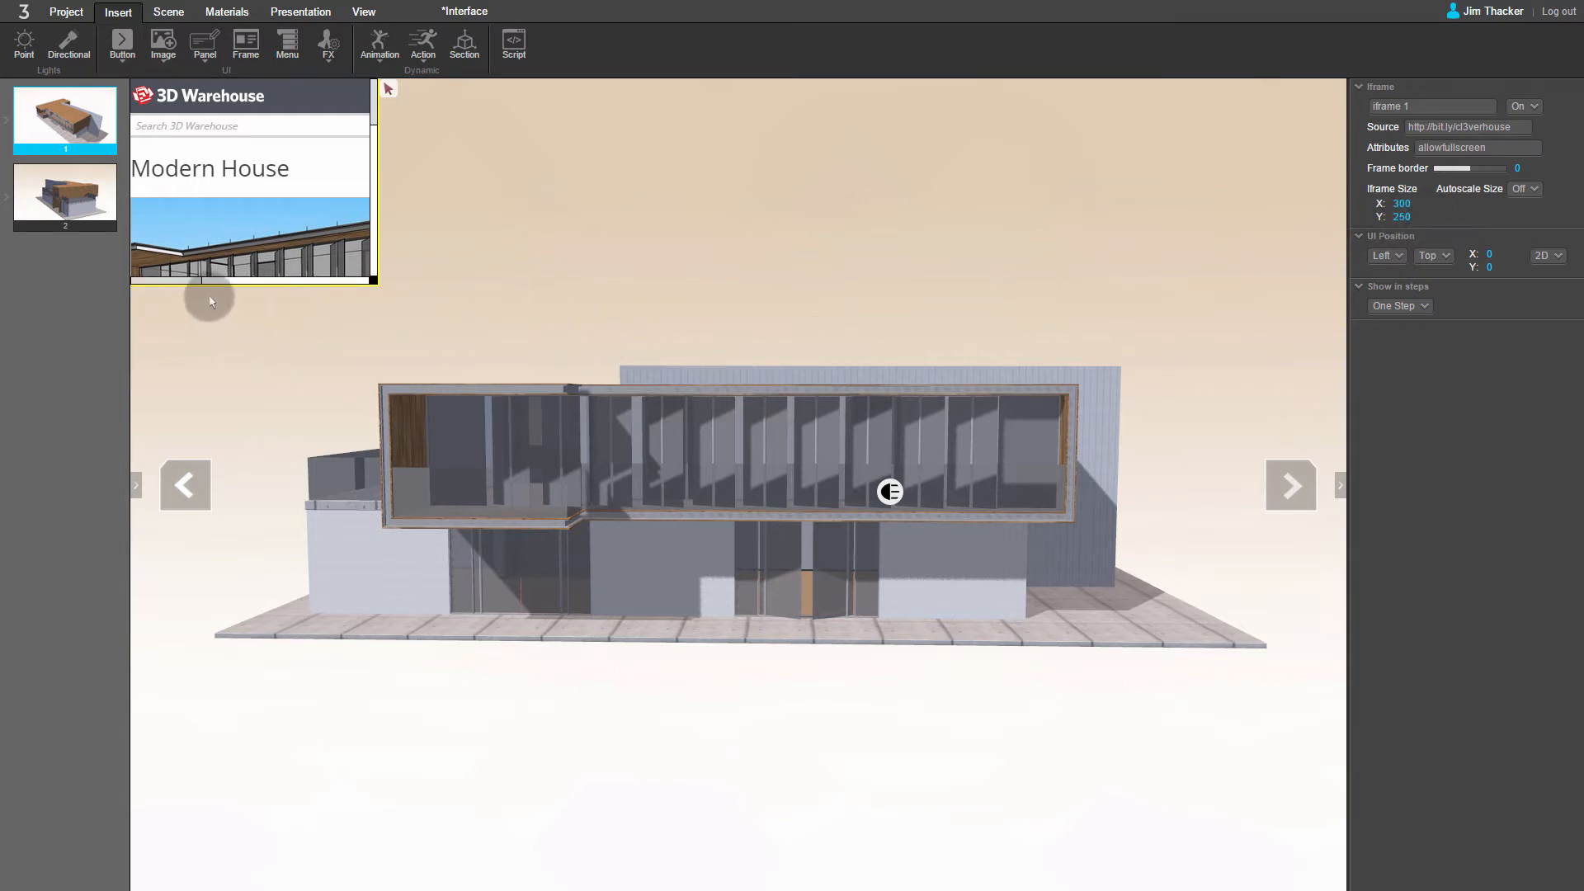
Step: Examine the model download options on the embedded 3D Warehouse page and return to the page's start
{"action": "left_click_drag", "start_coordinate": [183, 279], "coordinate": [360, 270]}
{"action": "left_click", "coordinate": [325, 183]}
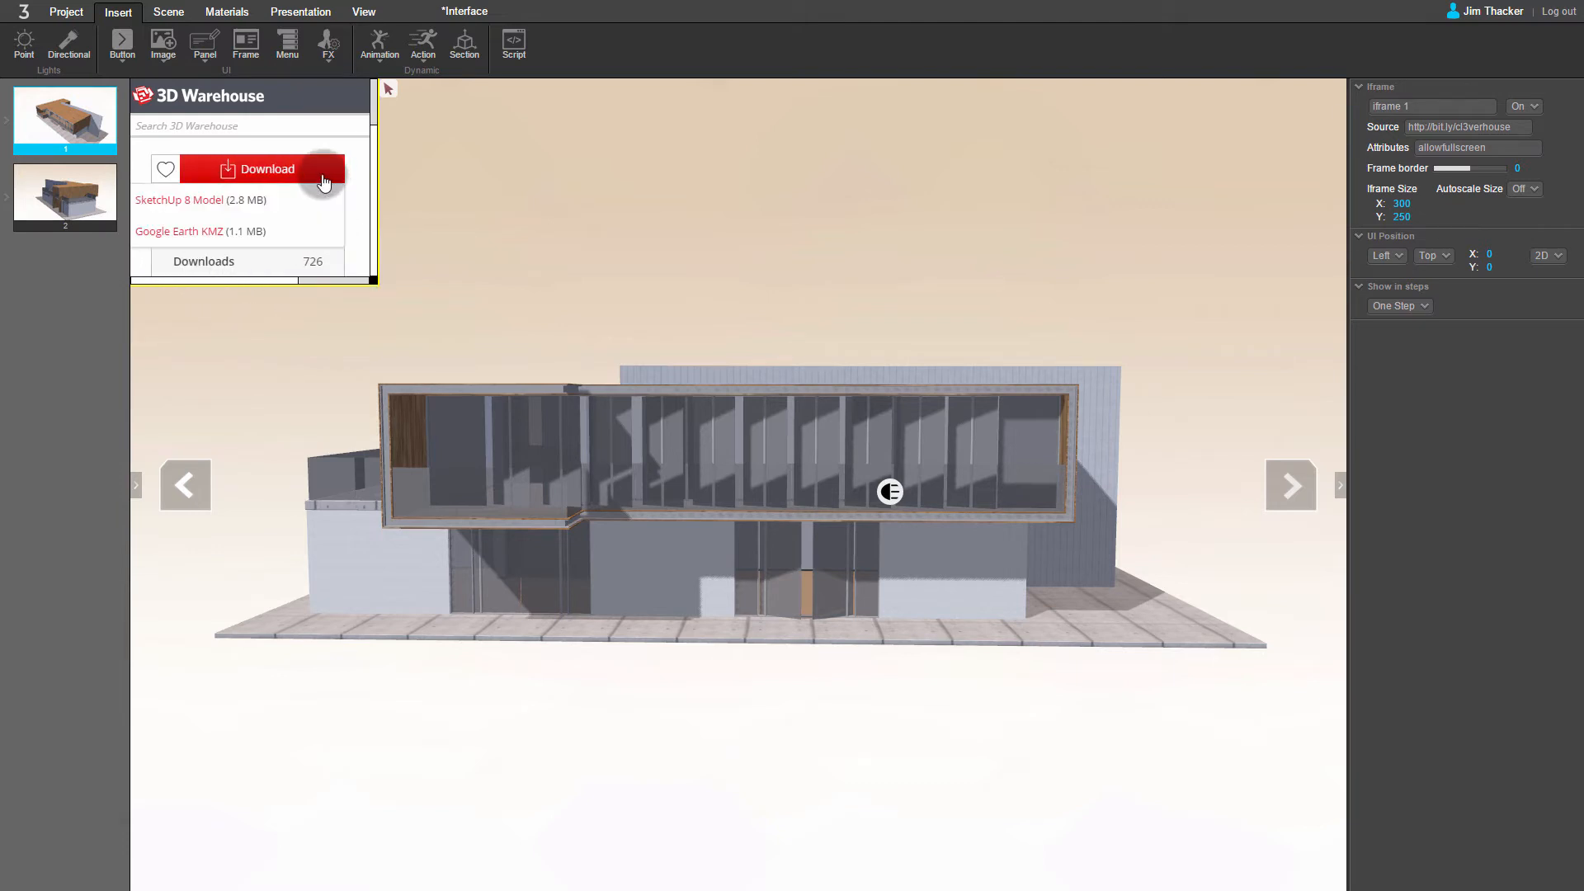
{"action": "left_click", "coordinate": [292, 279]}
{"action": "left_click_drag", "start_coordinate": [291, 279], "coordinate": [172, 279]}
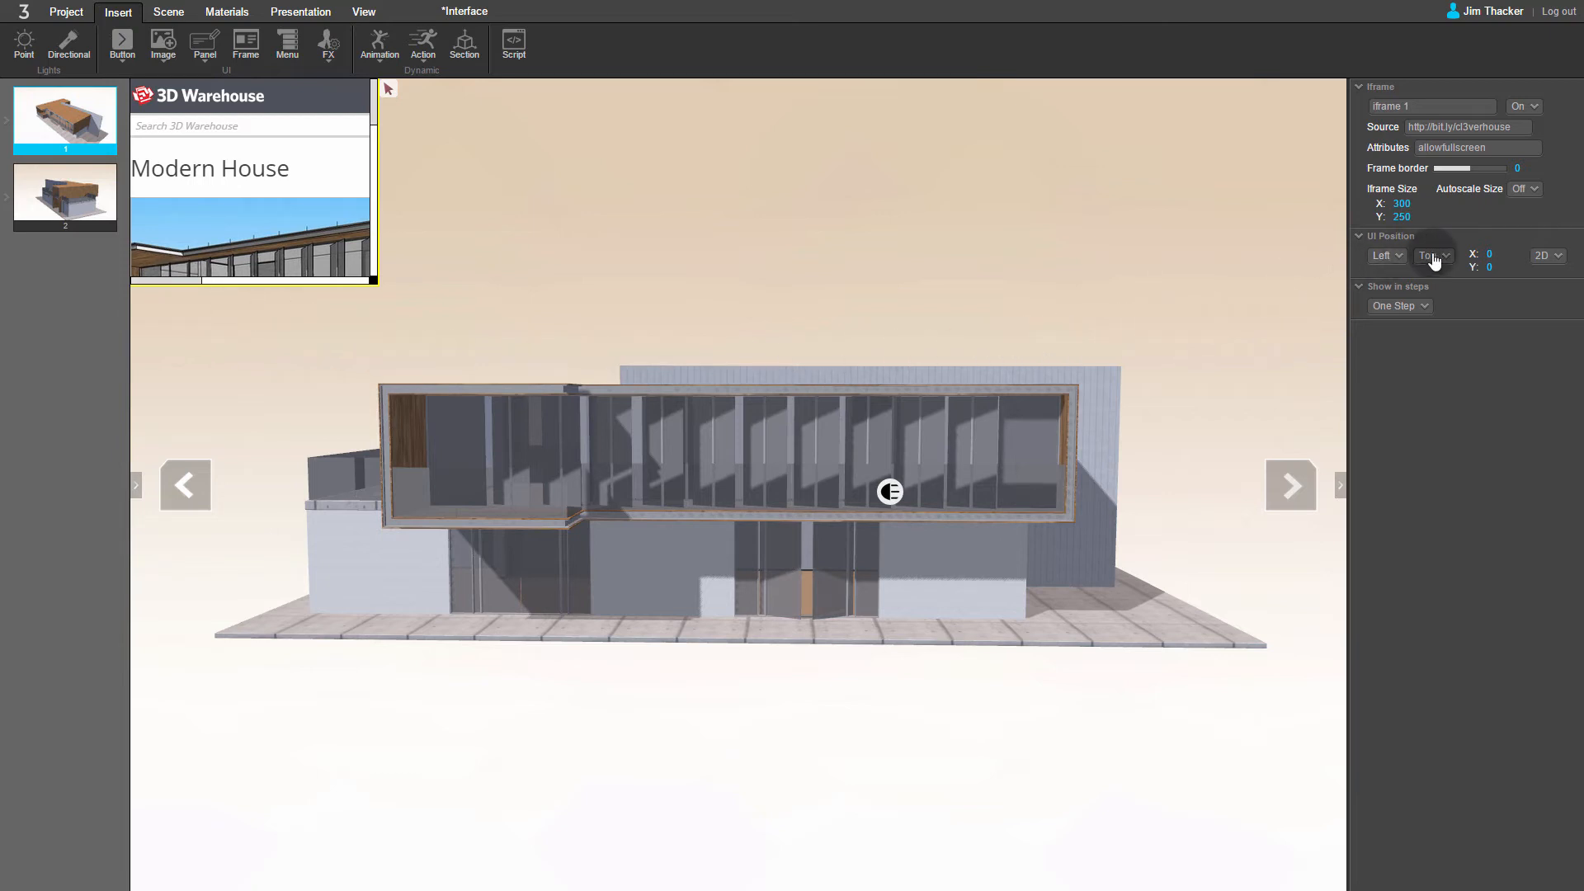
Step: Set the frame's vertical UI position (Y) to 44 to place it below the download banner
{"action": "left_click", "coordinate": [1490, 267]}
{"action": "type", "text": "44"}
{"action": "left_click", "coordinate": [1517, 243]}
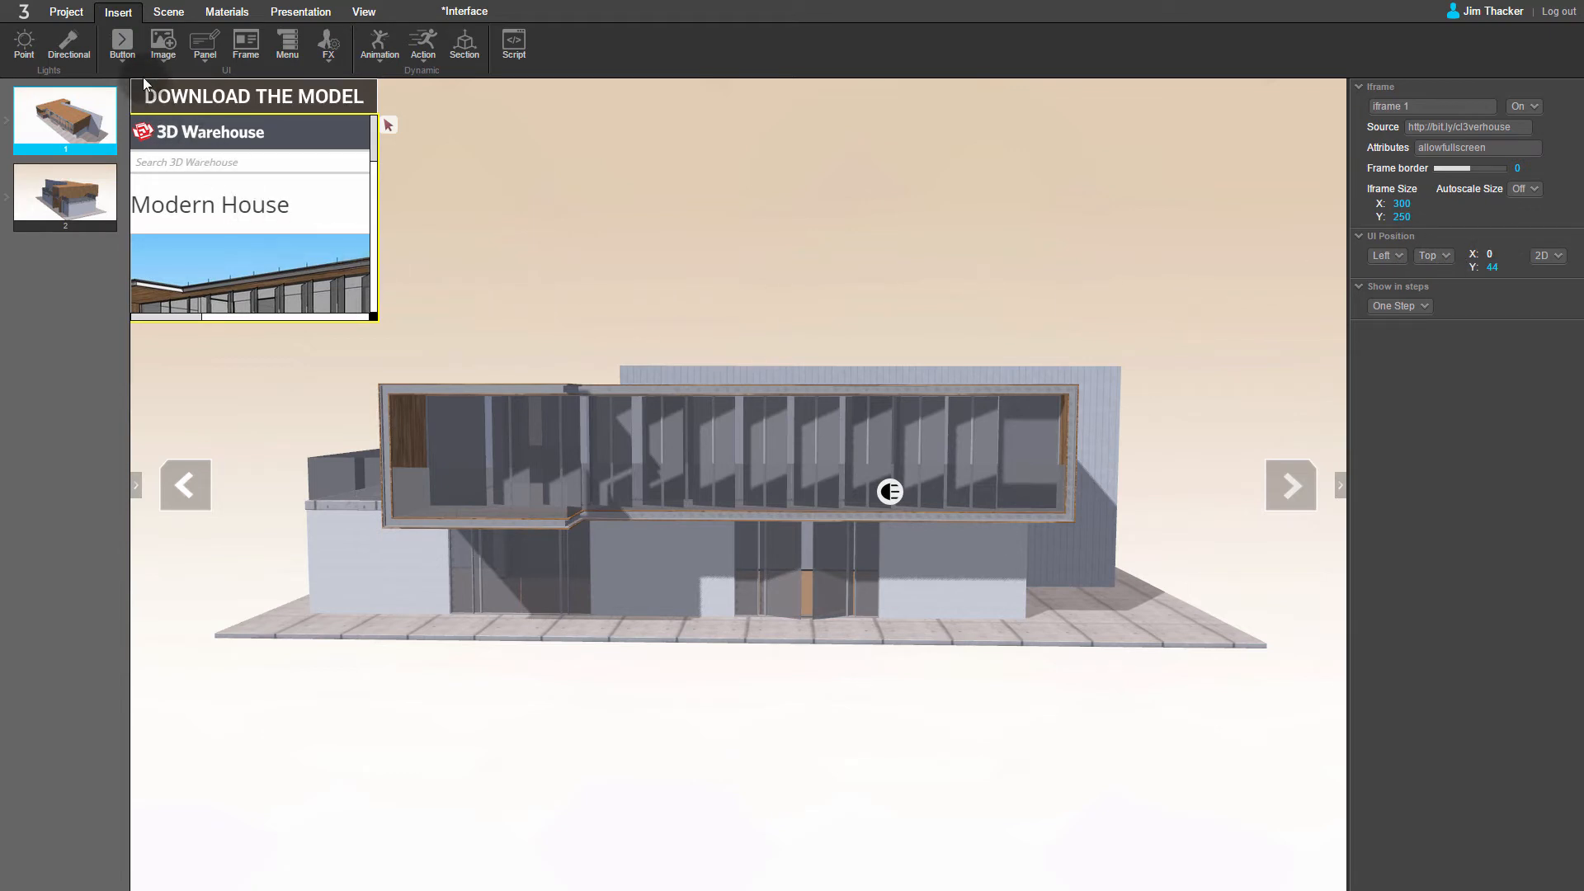
Step: Insert a 3D button on the upper glass facade and shift it along the X axis towards the existing round button
{"action": "left_click", "coordinate": [125, 48]}
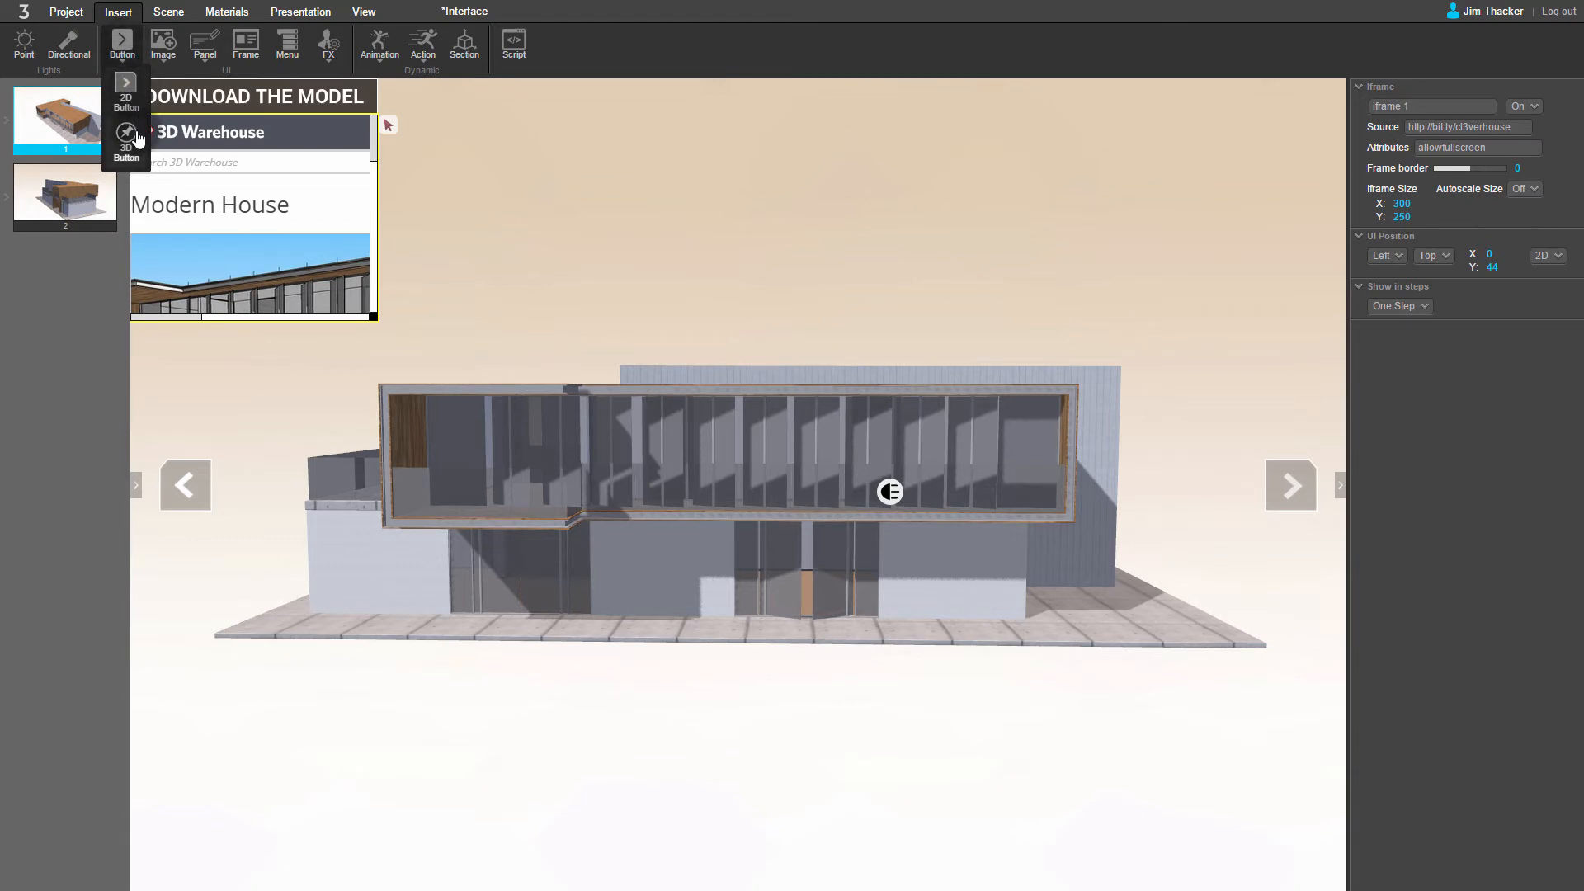
{"action": "left_click", "coordinate": [132, 139]}
{"action": "left_click", "coordinate": [734, 442]}
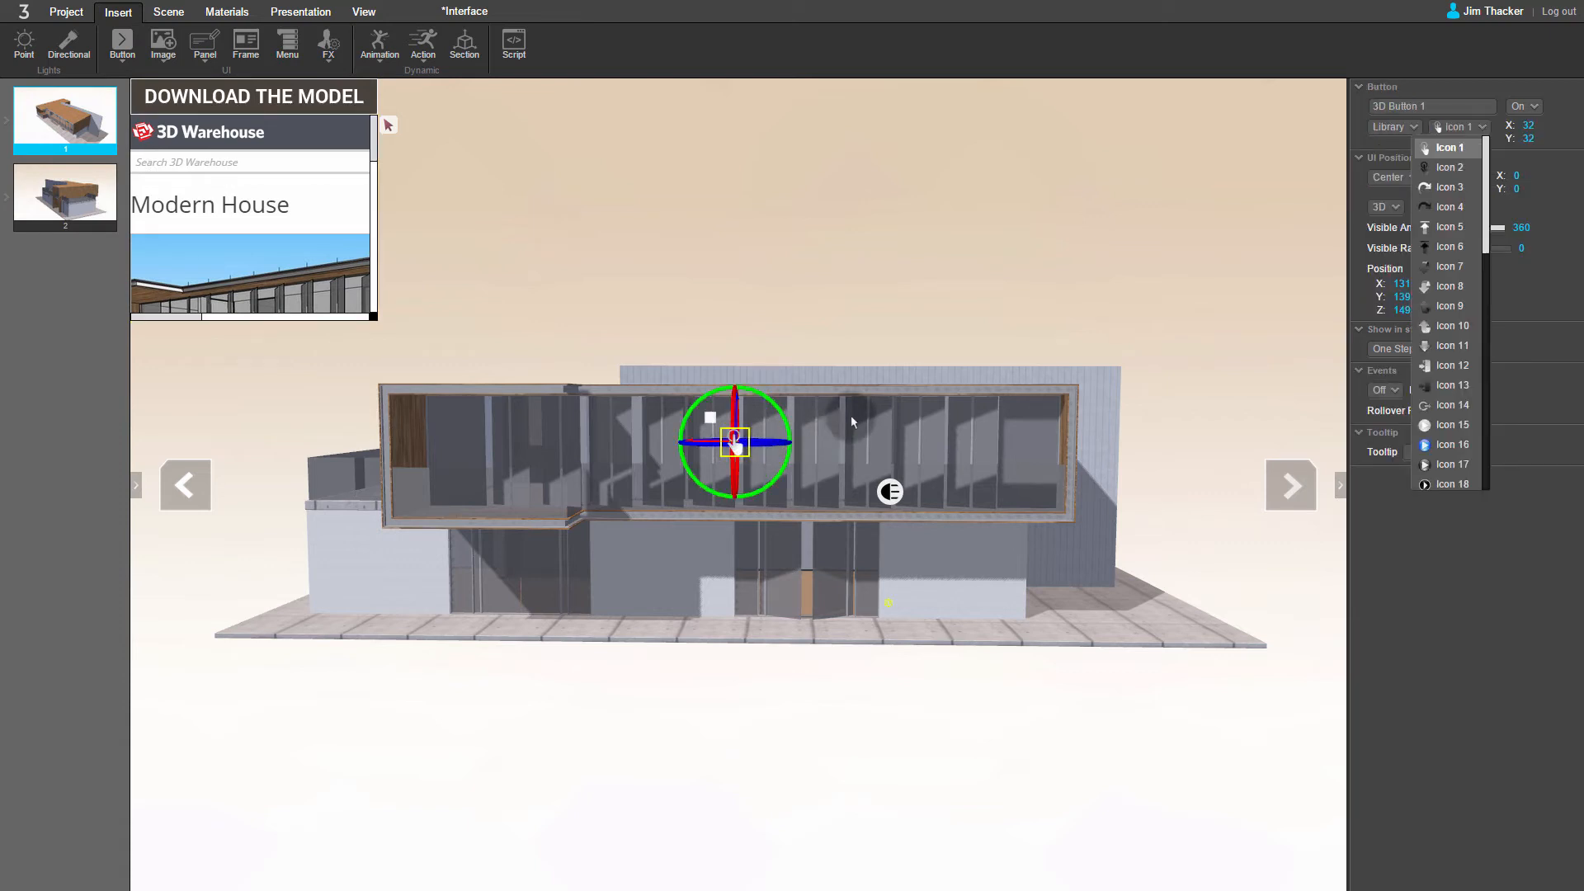
{"action": "left_click_drag", "start_coordinate": [854, 414], "coordinate": [684, 512]}
{"action": "left_click_drag", "start_coordinate": [676, 513], "coordinate": [855, 492]}
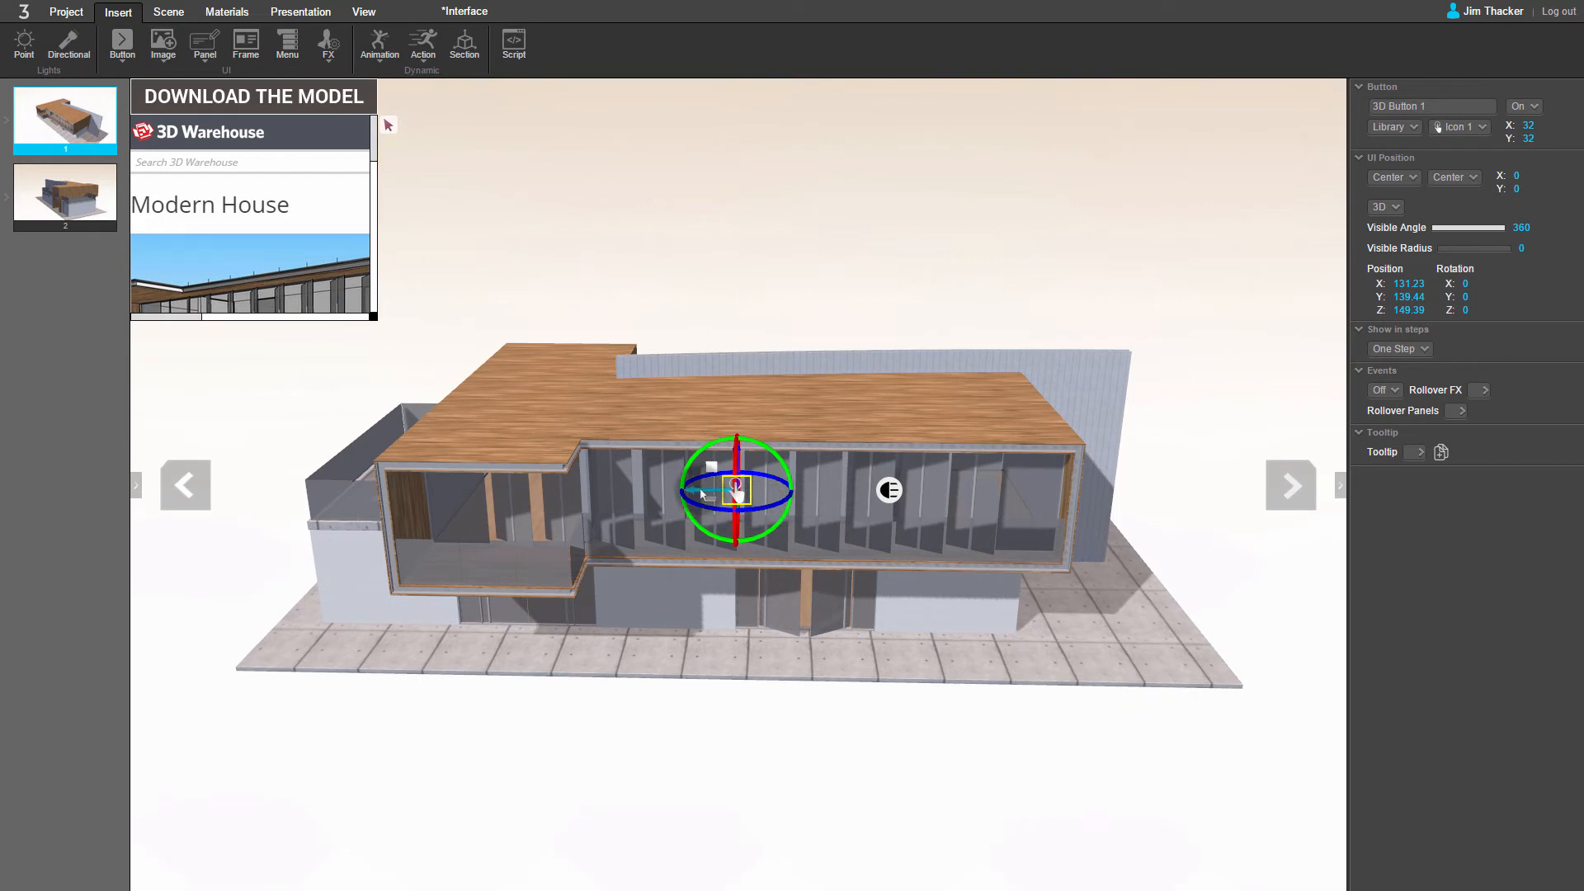
{"action": "left_click_drag", "start_coordinate": [702, 493], "coordinate": [751, 492]}
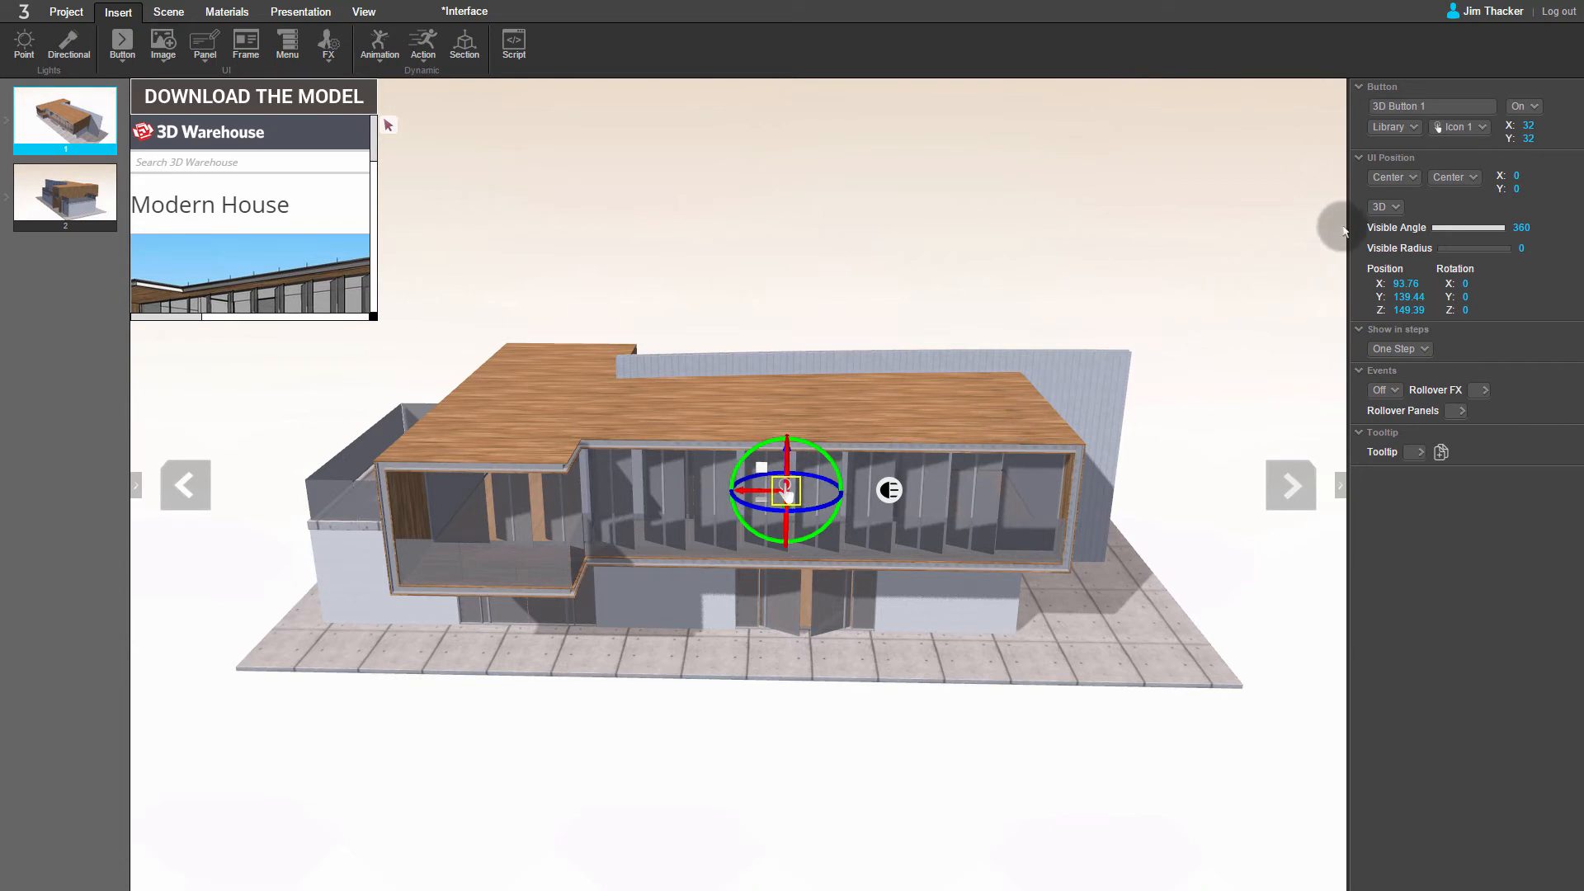
Step: Change the 3D button's library icon to Icon 35, the question mark
{"action": "left_click", "coordinate": [1485, 128]}
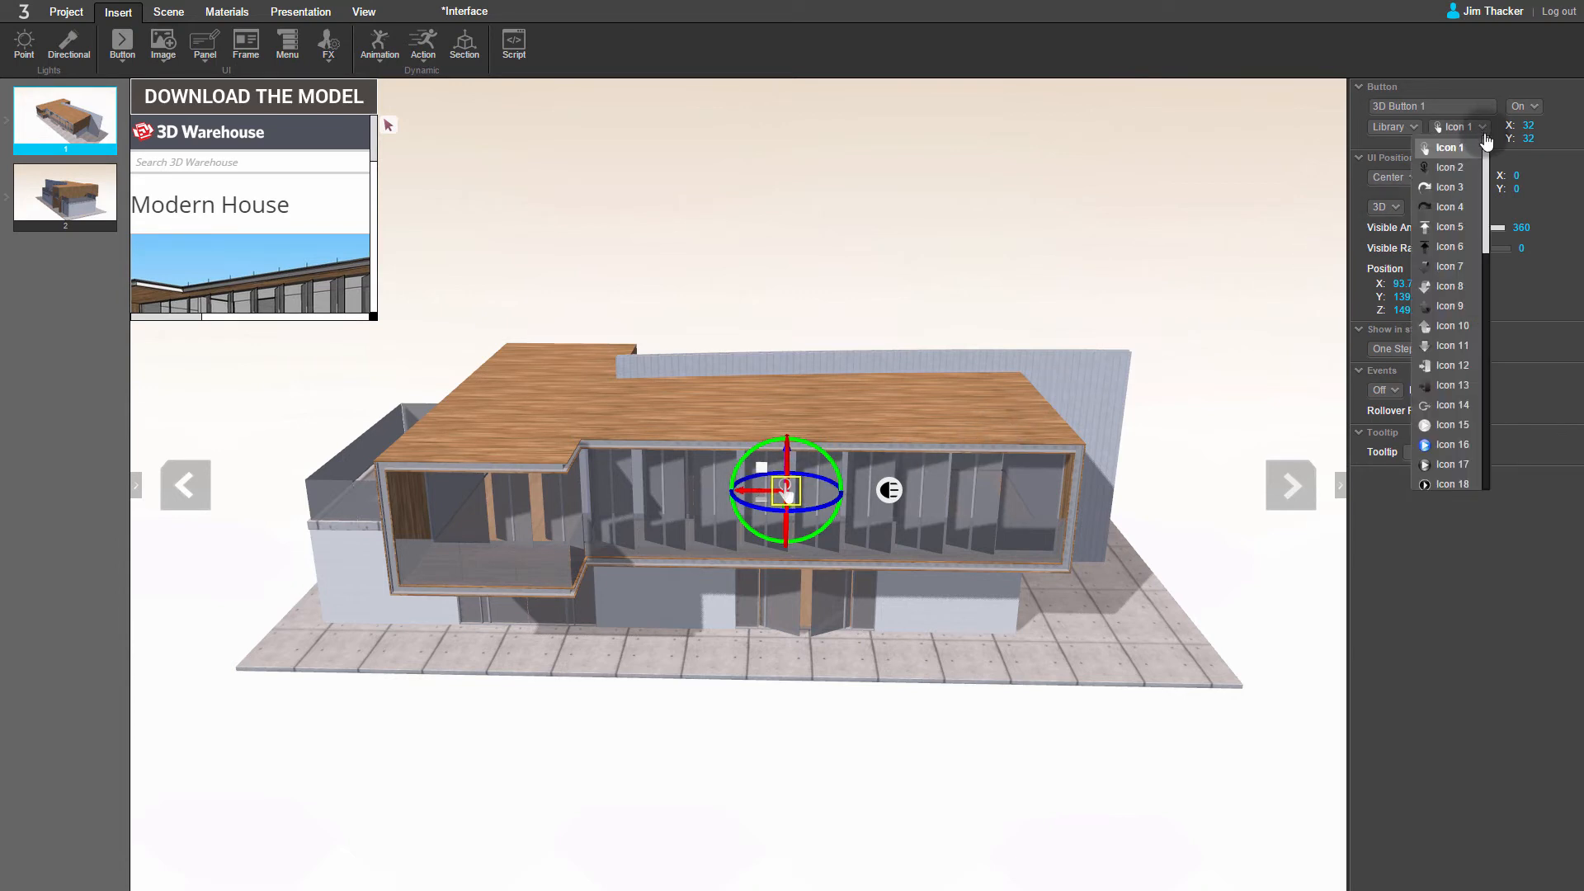
{"action": "scroll", "coordinate": [1486, 176], "scroll_direction": "down", "scroll_amount": 1}
{"action": "left_click_drag", "start_coordinate": [1486, 177], "coordinate": [1451, 330]}
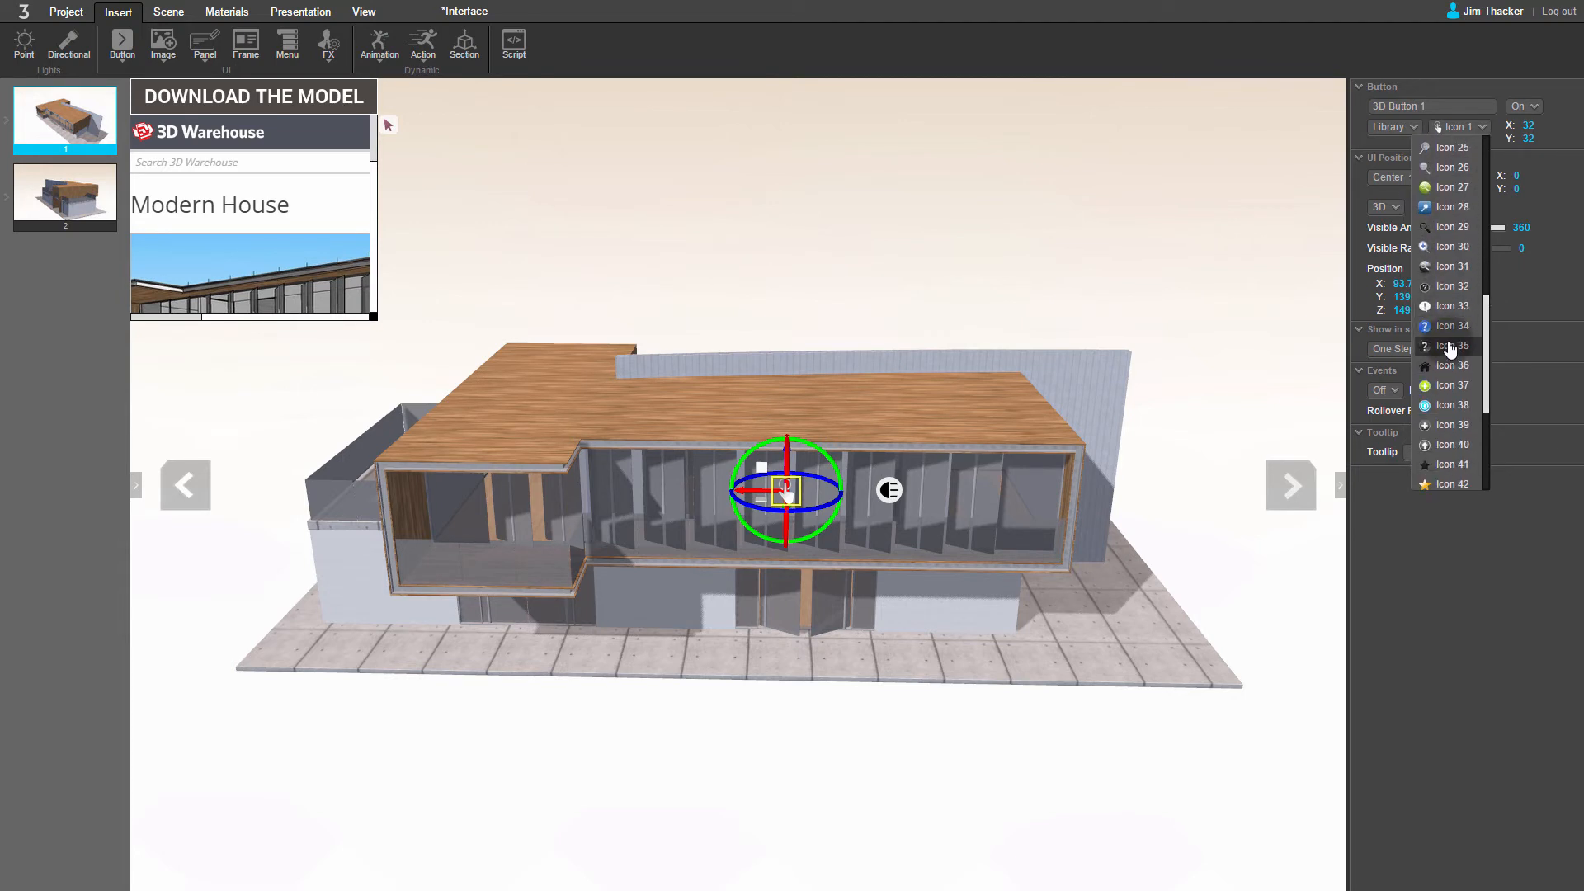
{"action": "left_click", "coordinate": [1451, 346]}
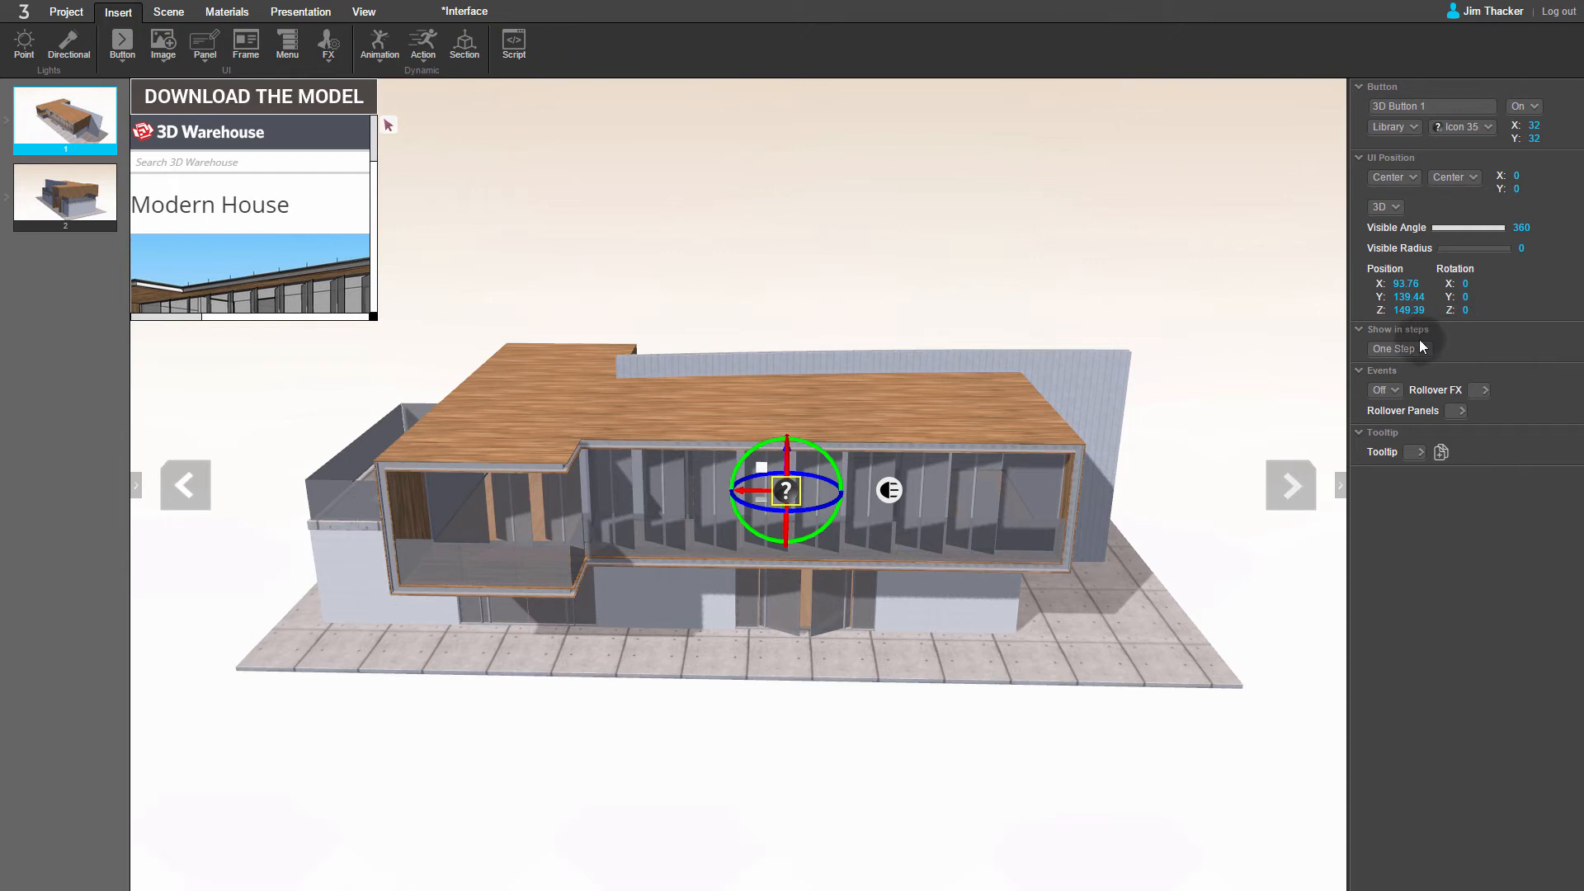
Step: Add a Tooltip FX and associate it with 3D Button 1
{"action": "left_click", "coordinate": [327, 52]}
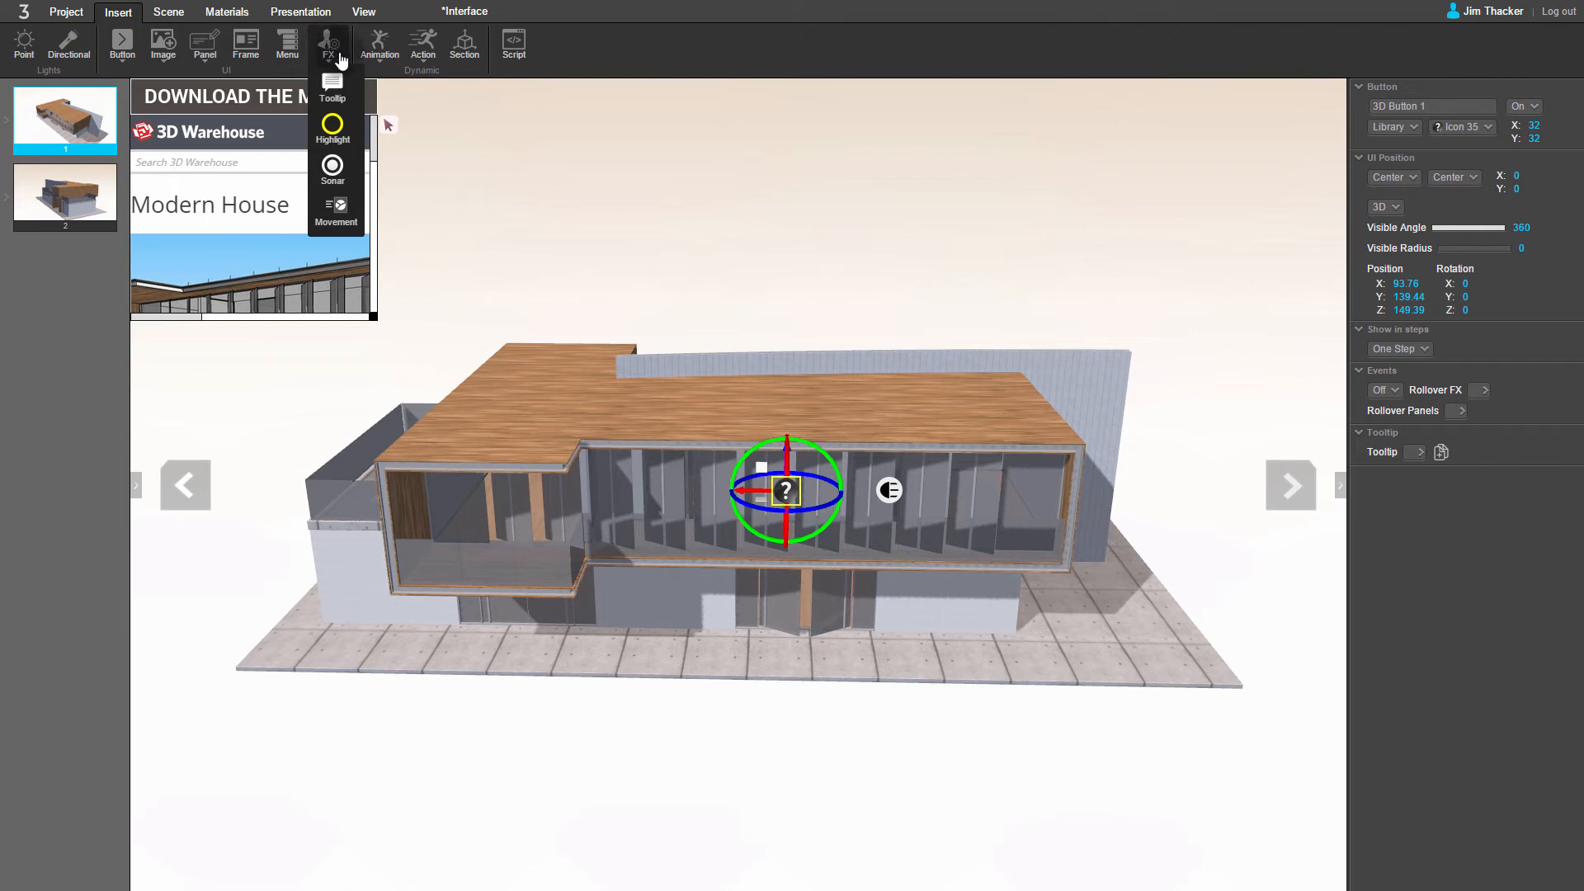
{"action": "mouse_move", "coordinate": [329, 56]}
{"action": "left_click", "coordinate": [335, 92]}
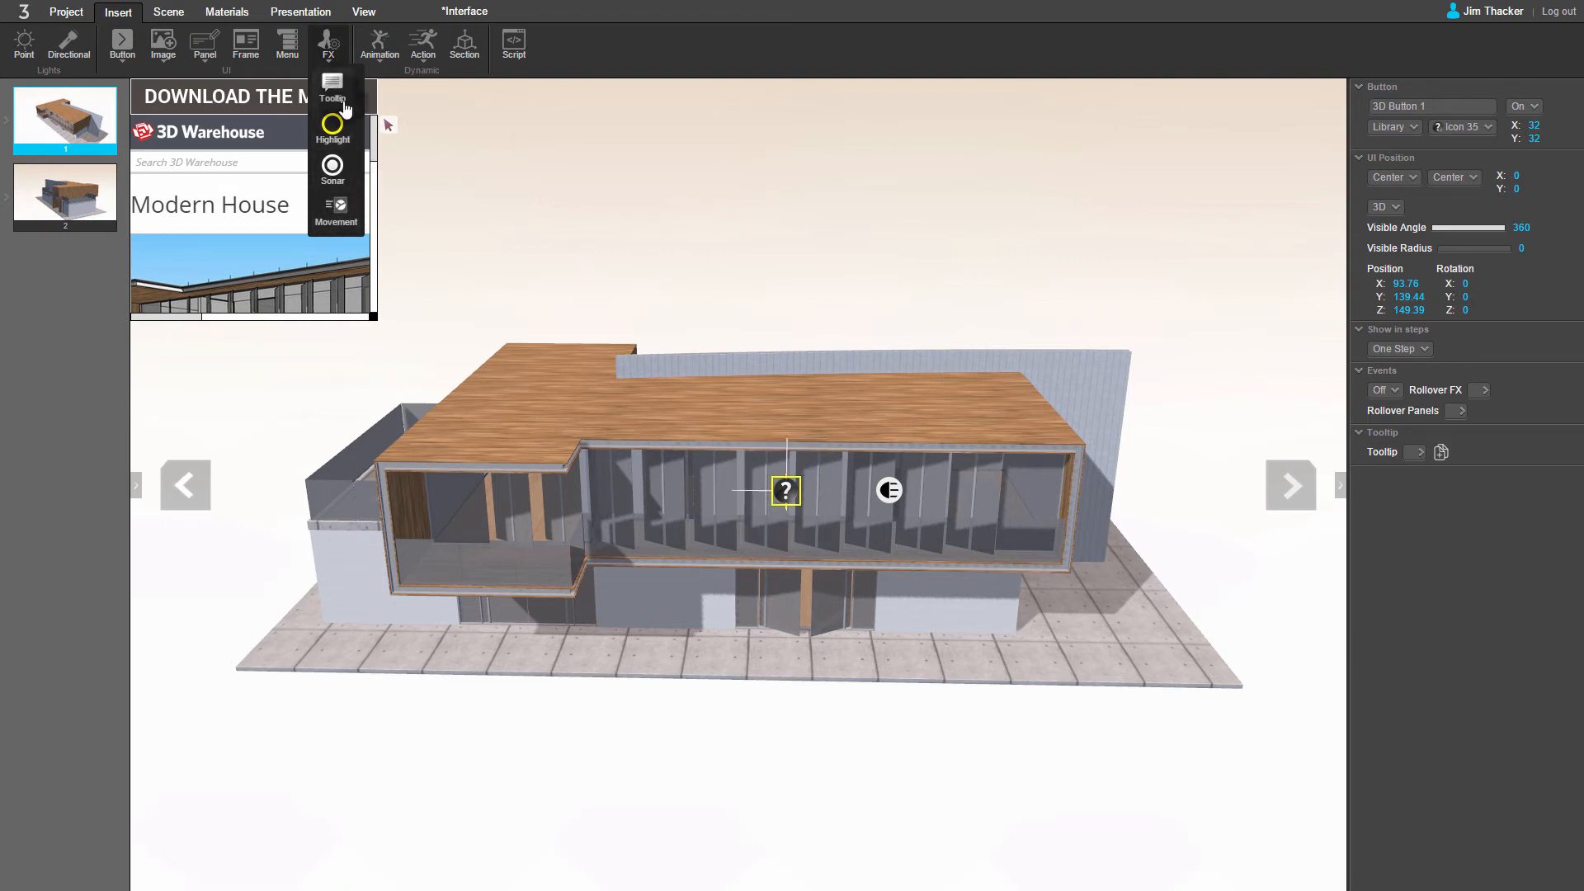
{"action": "left_click", "coordinate": [632, 253]}
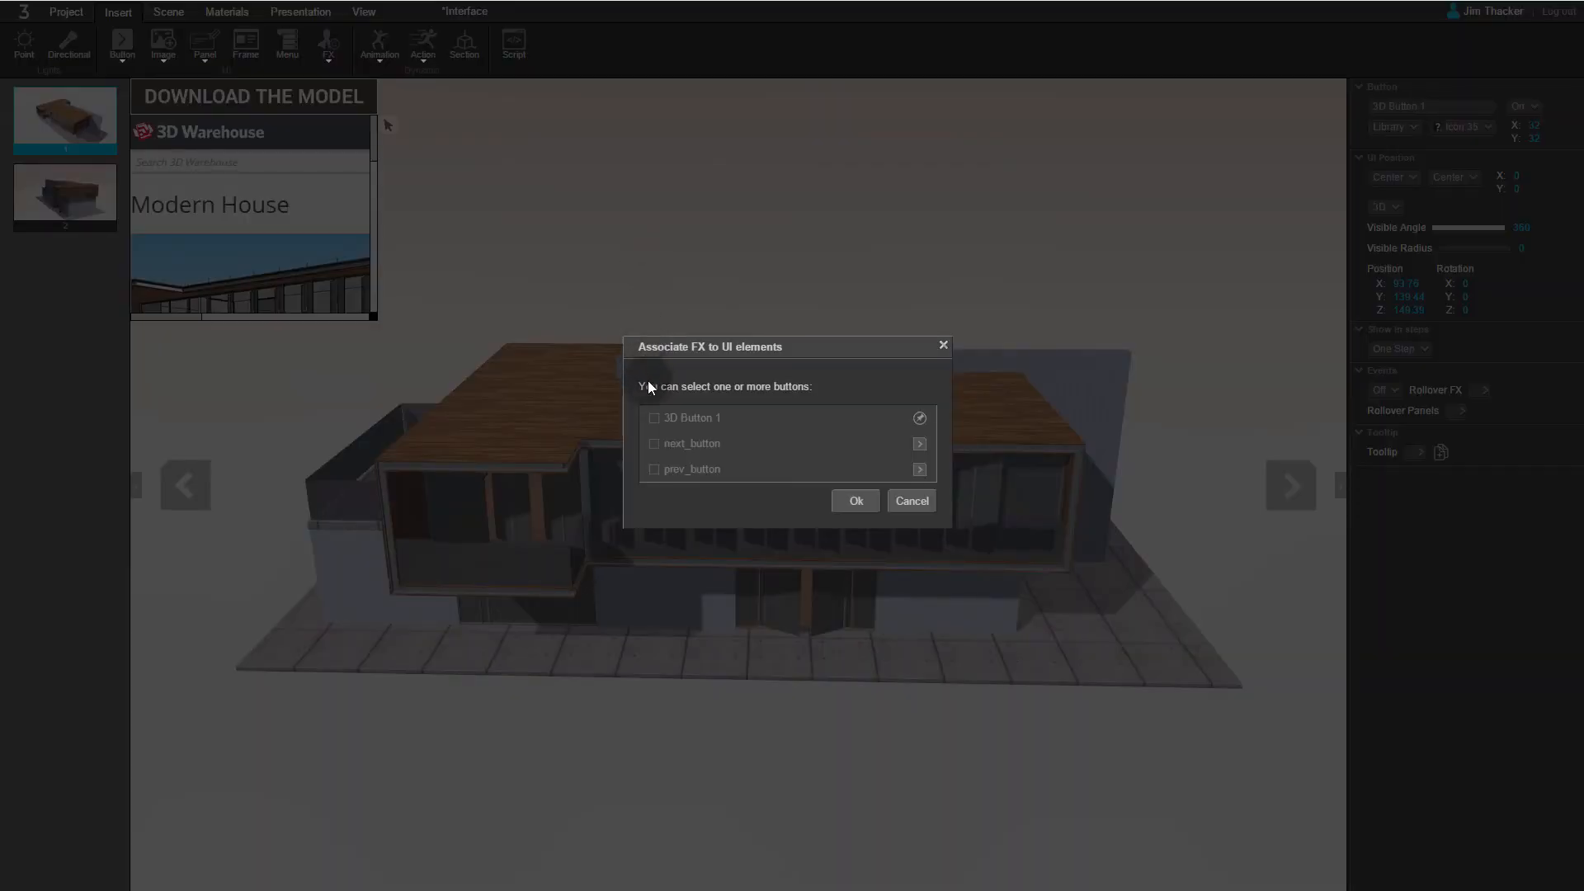
{"action": "left_click", "coordinate": [656, 419]}
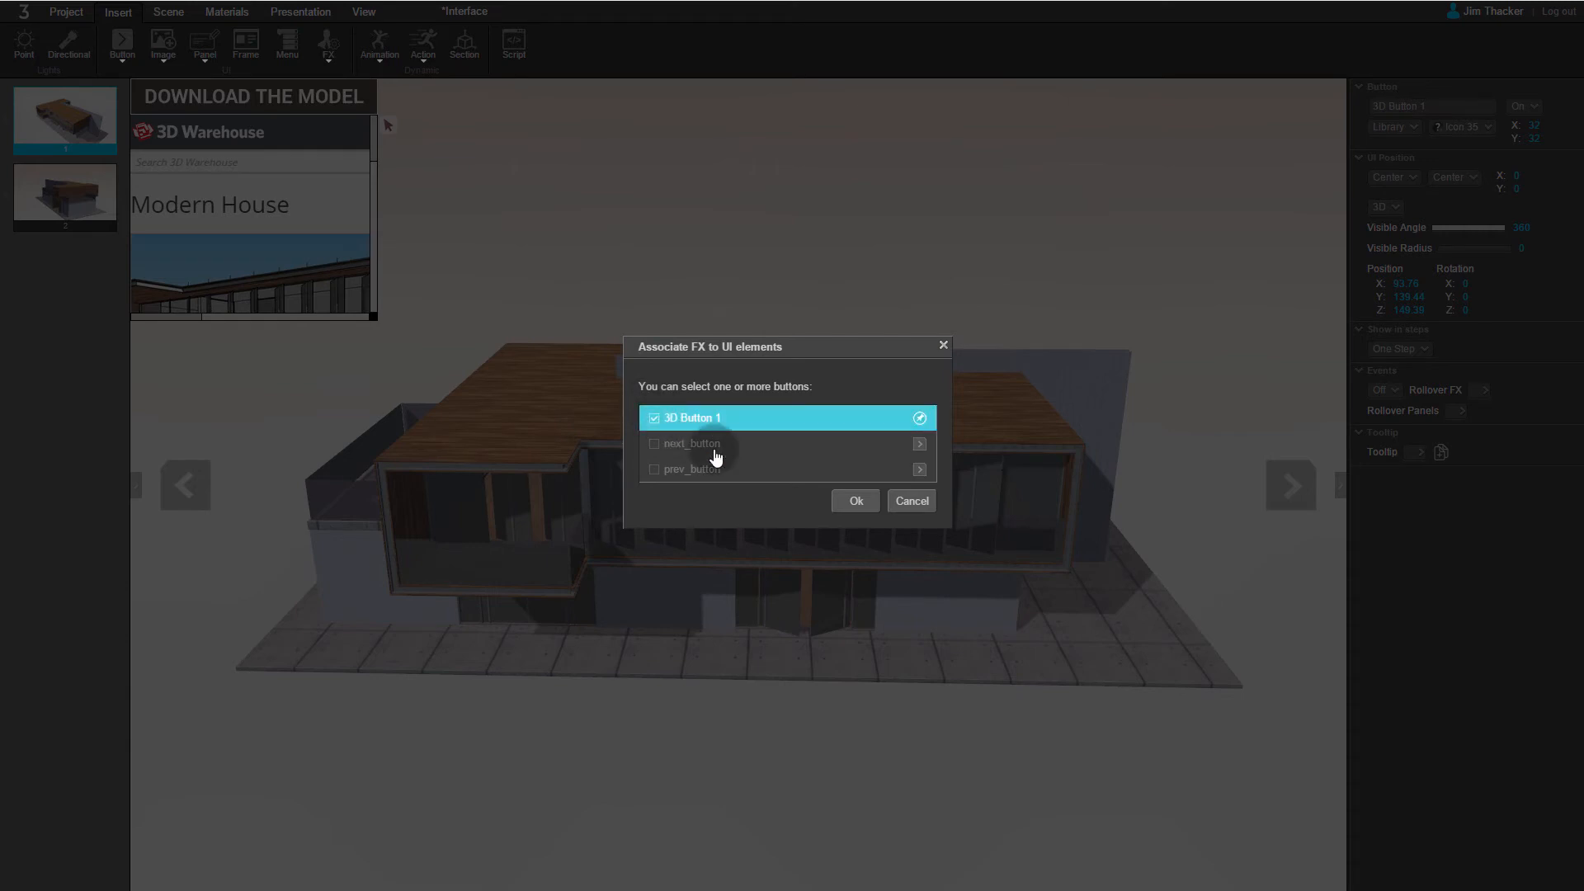
{"action": "left_click", "coordinate": [855, 500]}
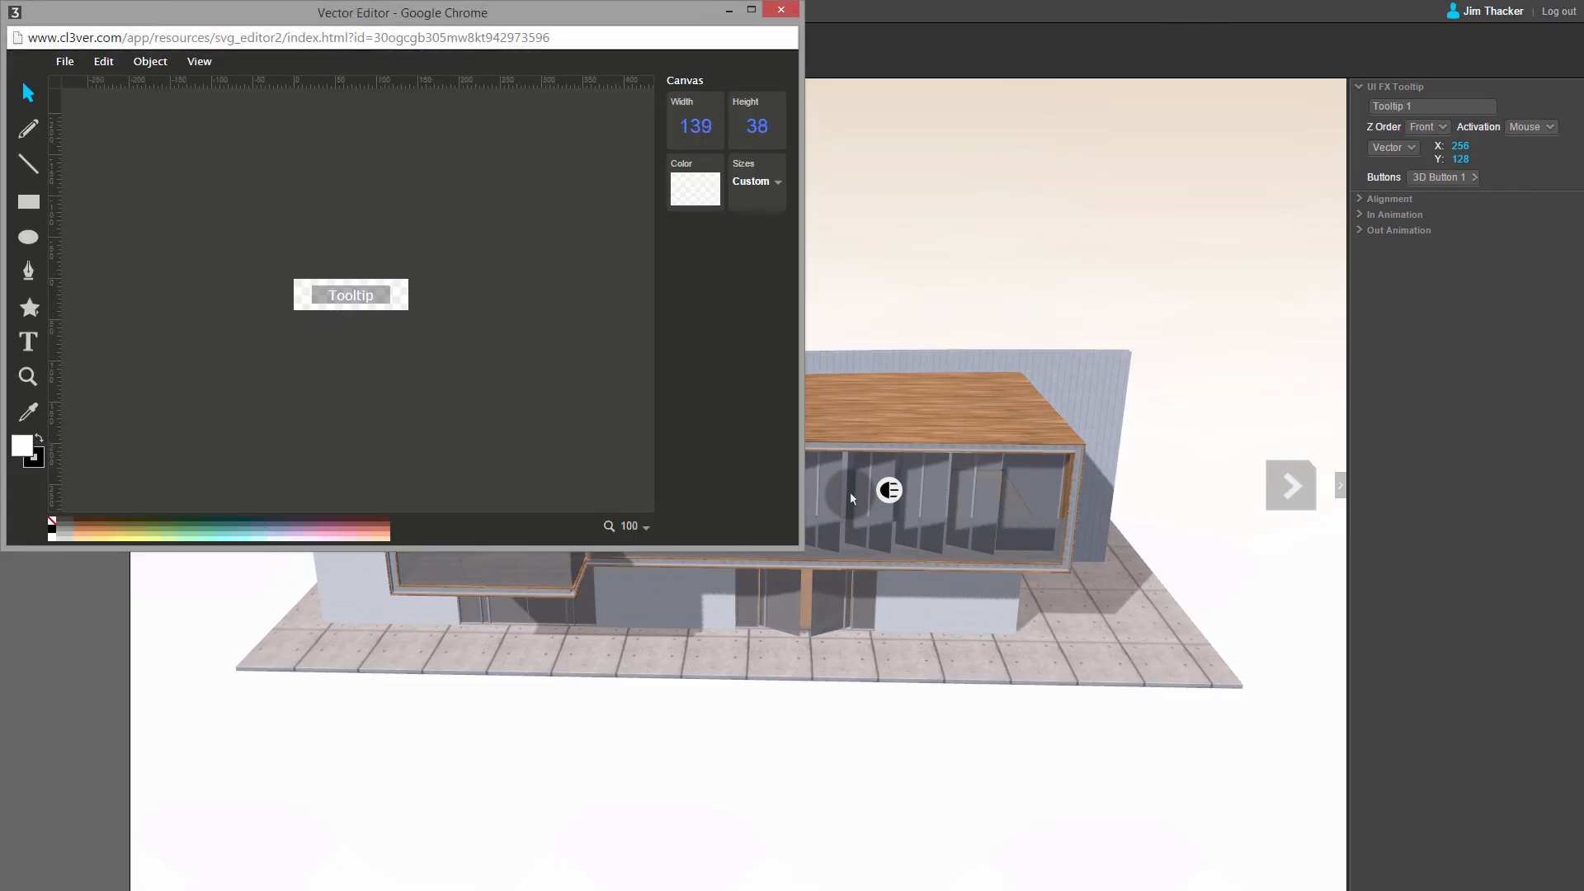
Step: Replace the tooltip's text with "3710 polys" in the vector editor
{"action": "left_click", "coordinate": [367, 295]}
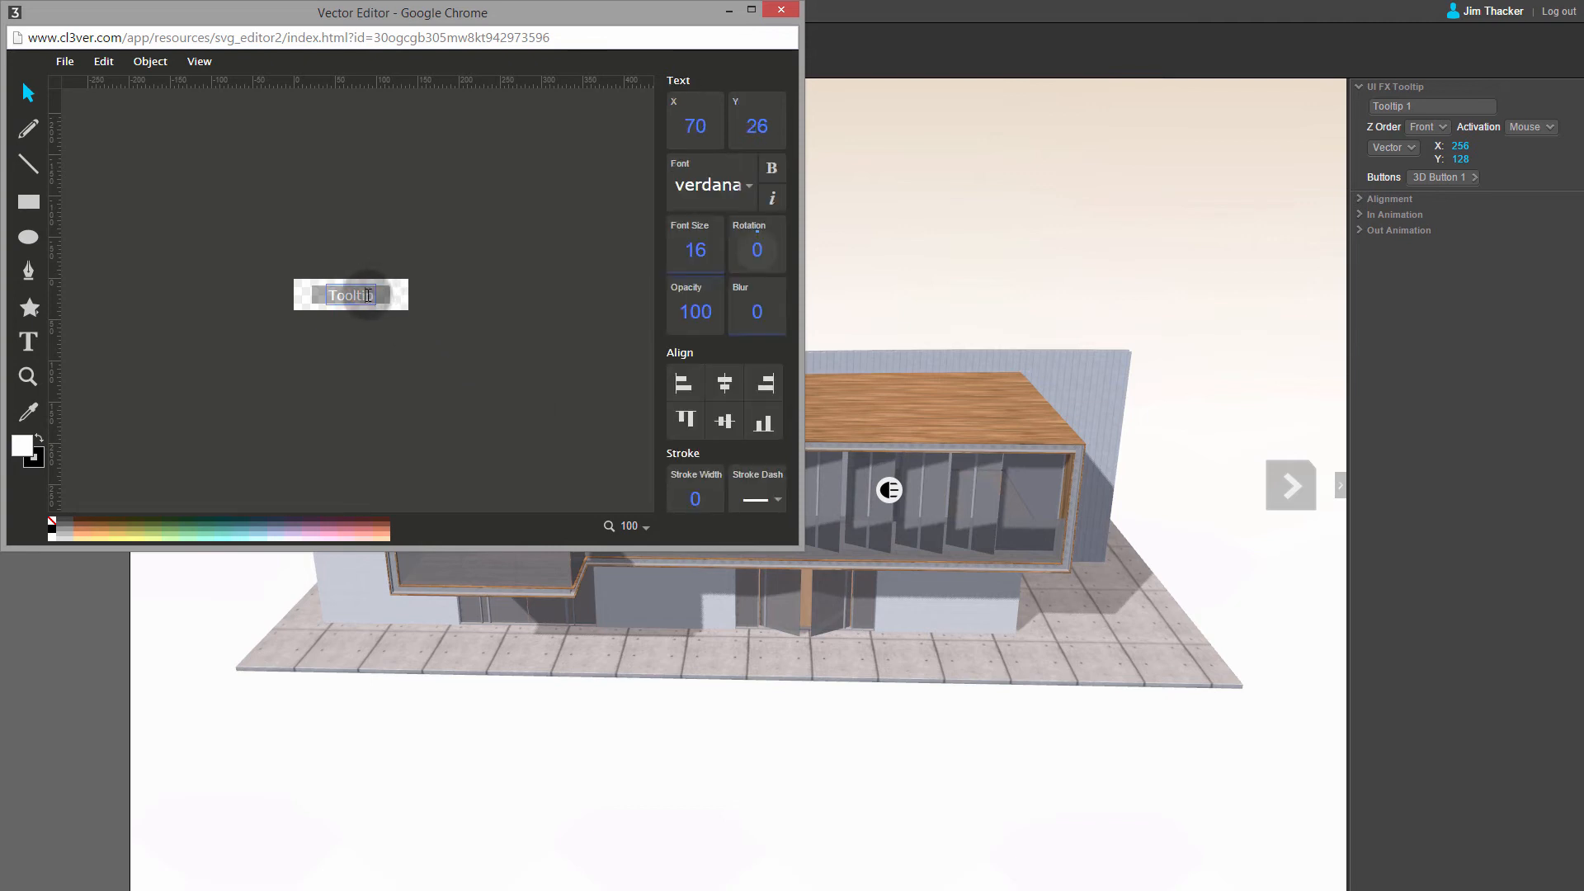
{"action": "double_click", "coordinate": [368, 296]}
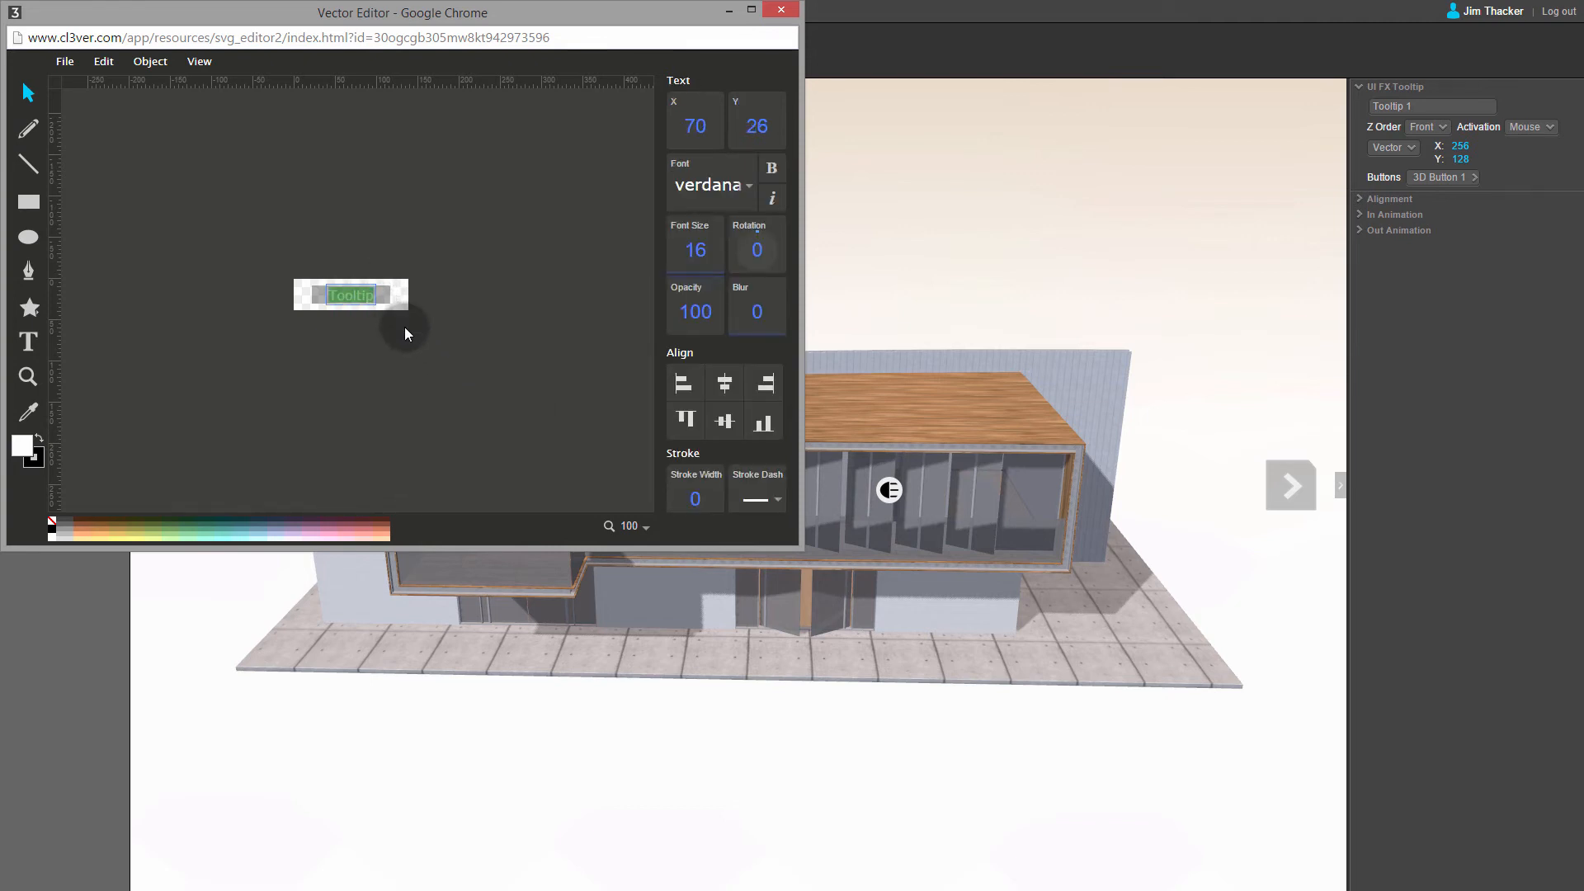
{"action": "type", "text": "3710 polys"}
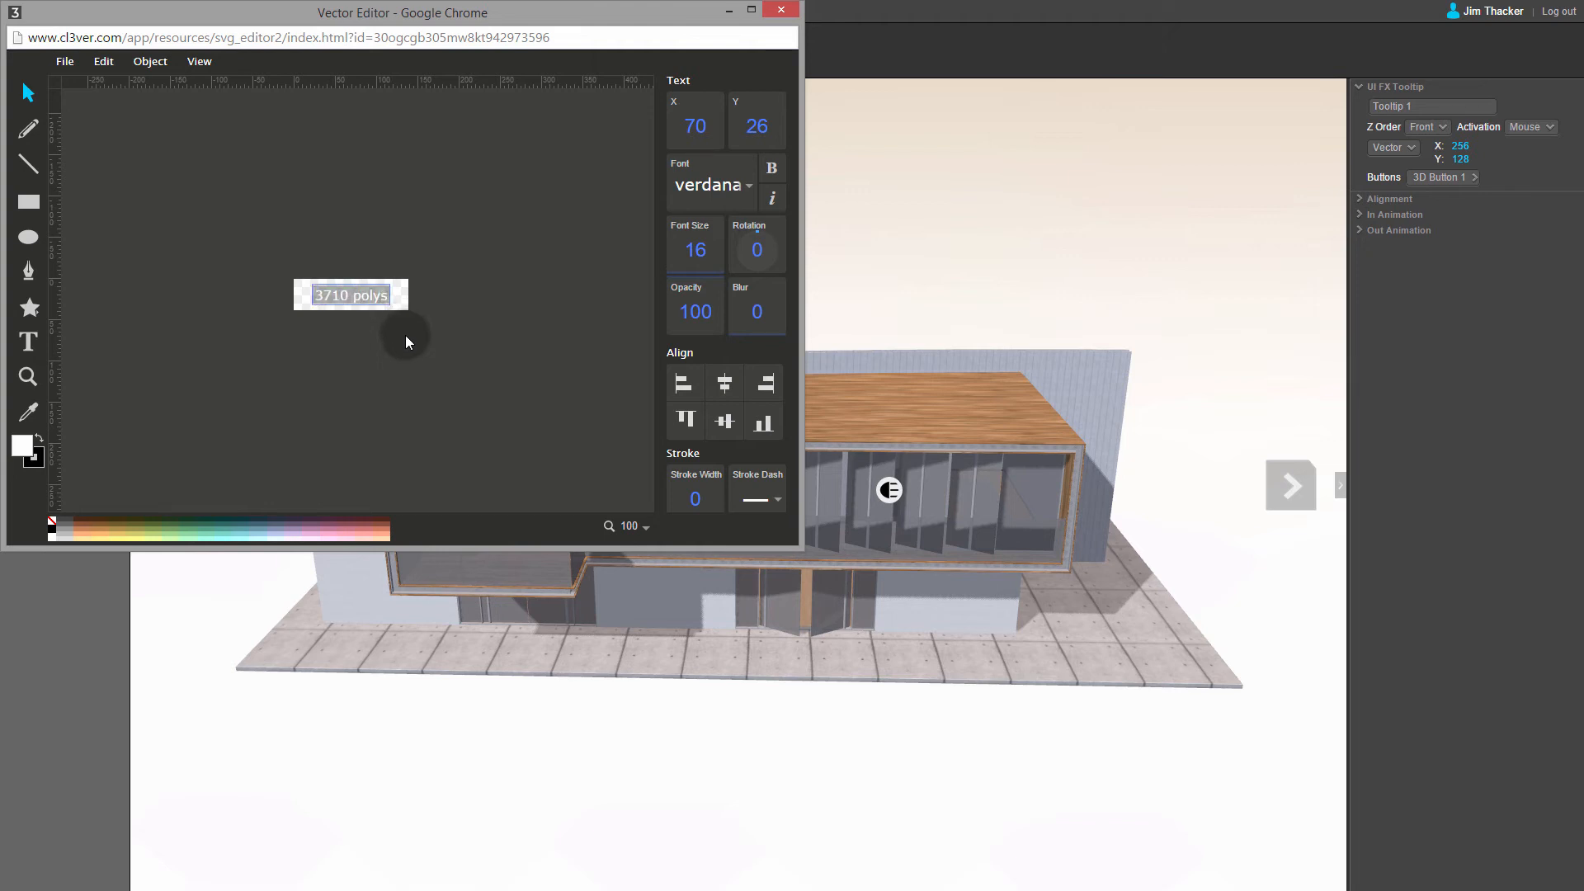
Step: Finish the tooltip graphic in the vector editor and set the tooltip's vertical alignment to Bottom
{"action": "left_click", "coordinate": [405, 335]}
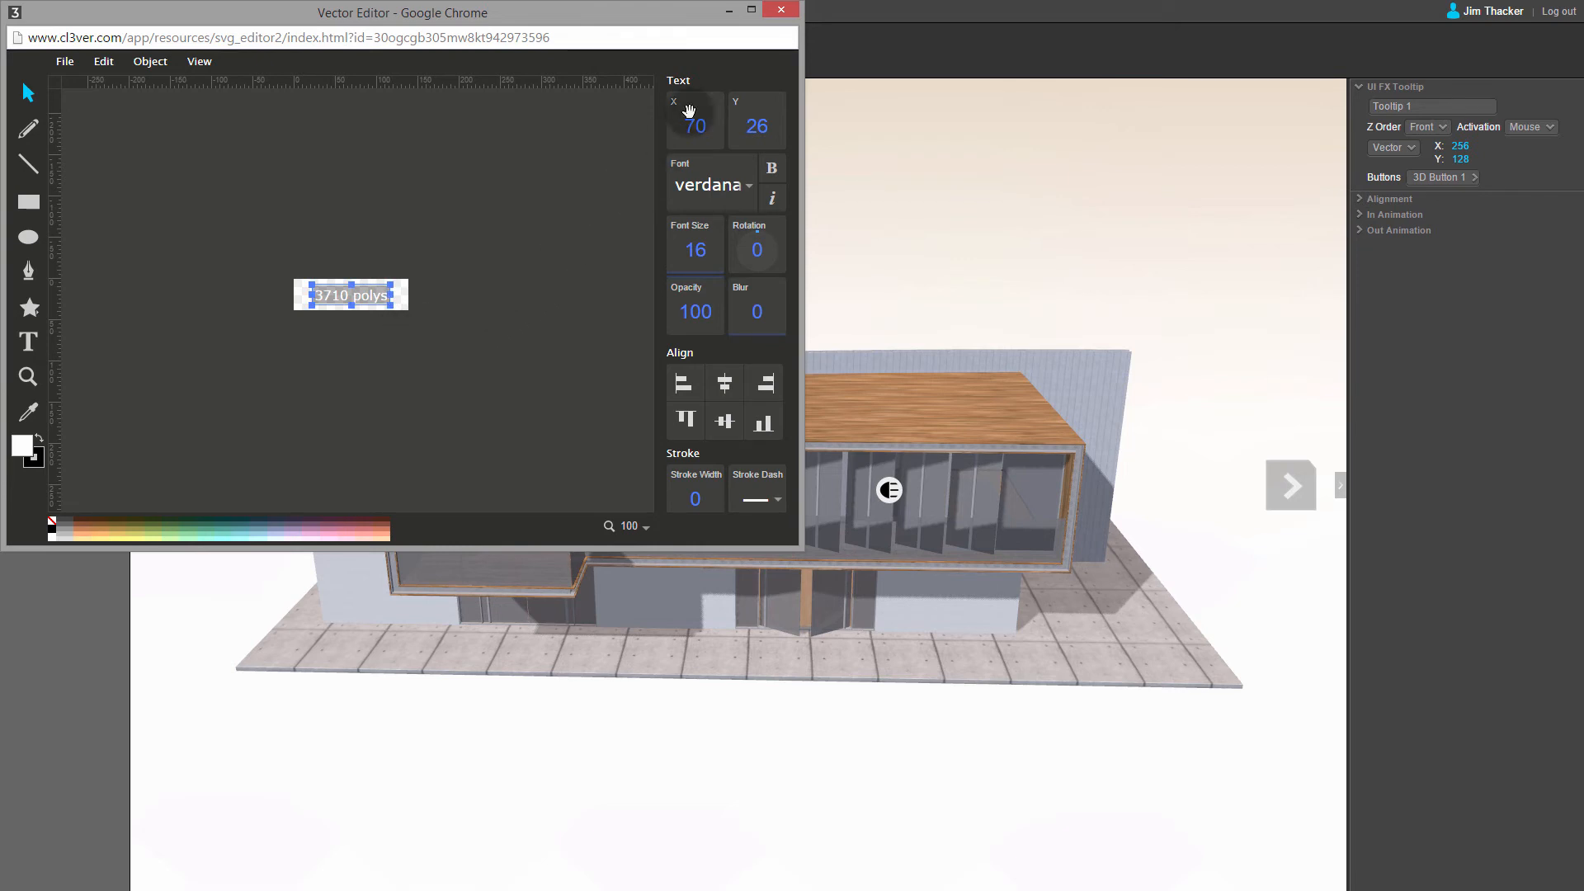
{"action": "left_click", "coordinate": [787, 11]}
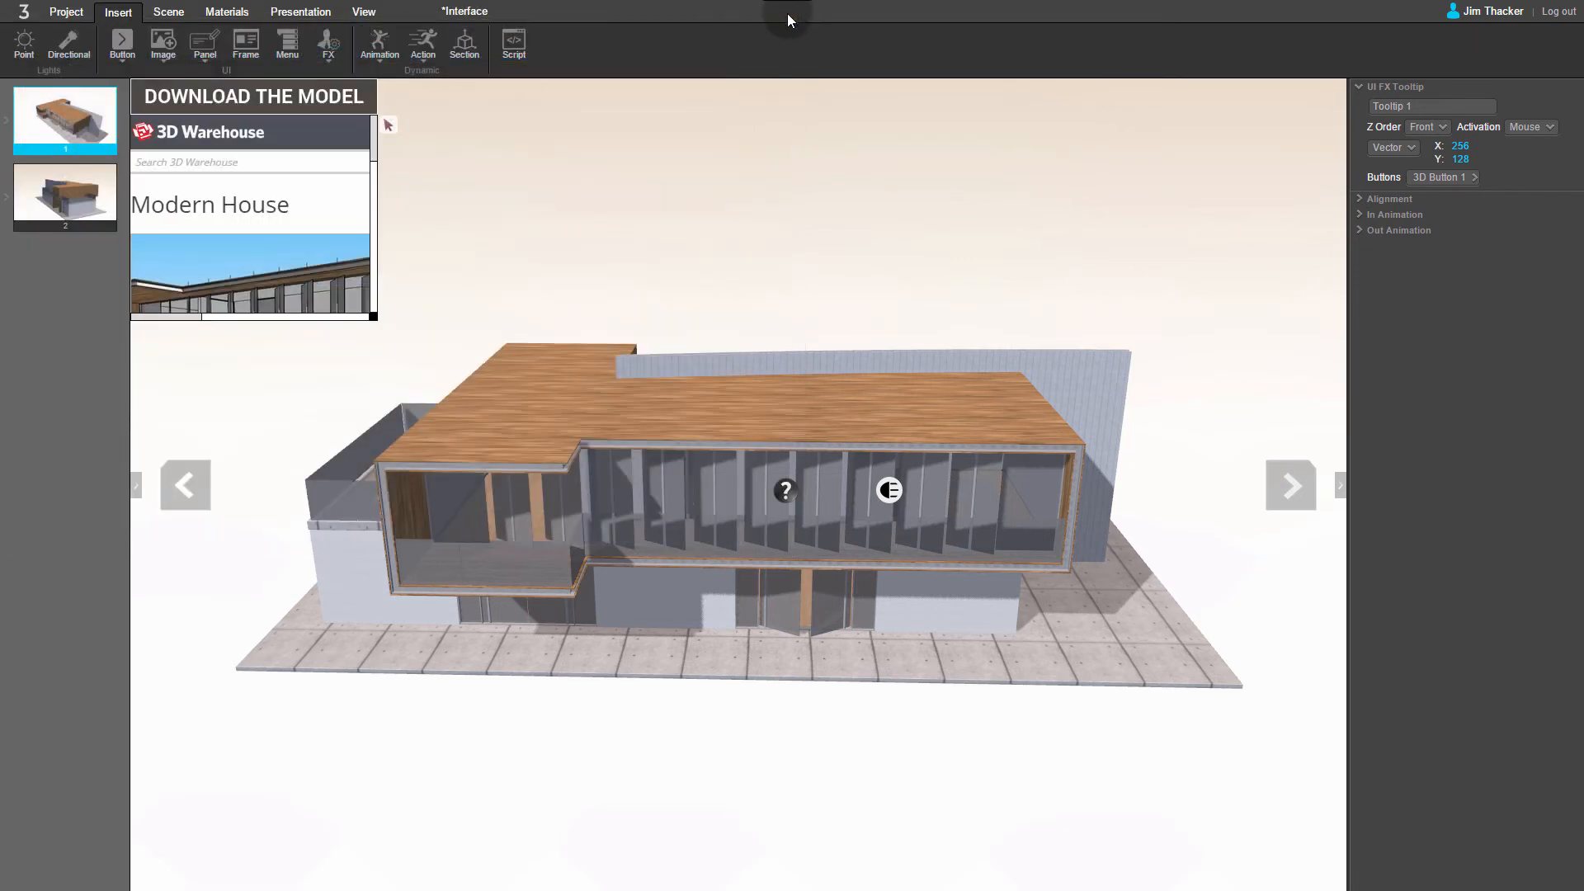
{"action": "mouse_move", "coordinate": [786, 493]}
{"action": "left_click", "coordinate": [1362, 200]}
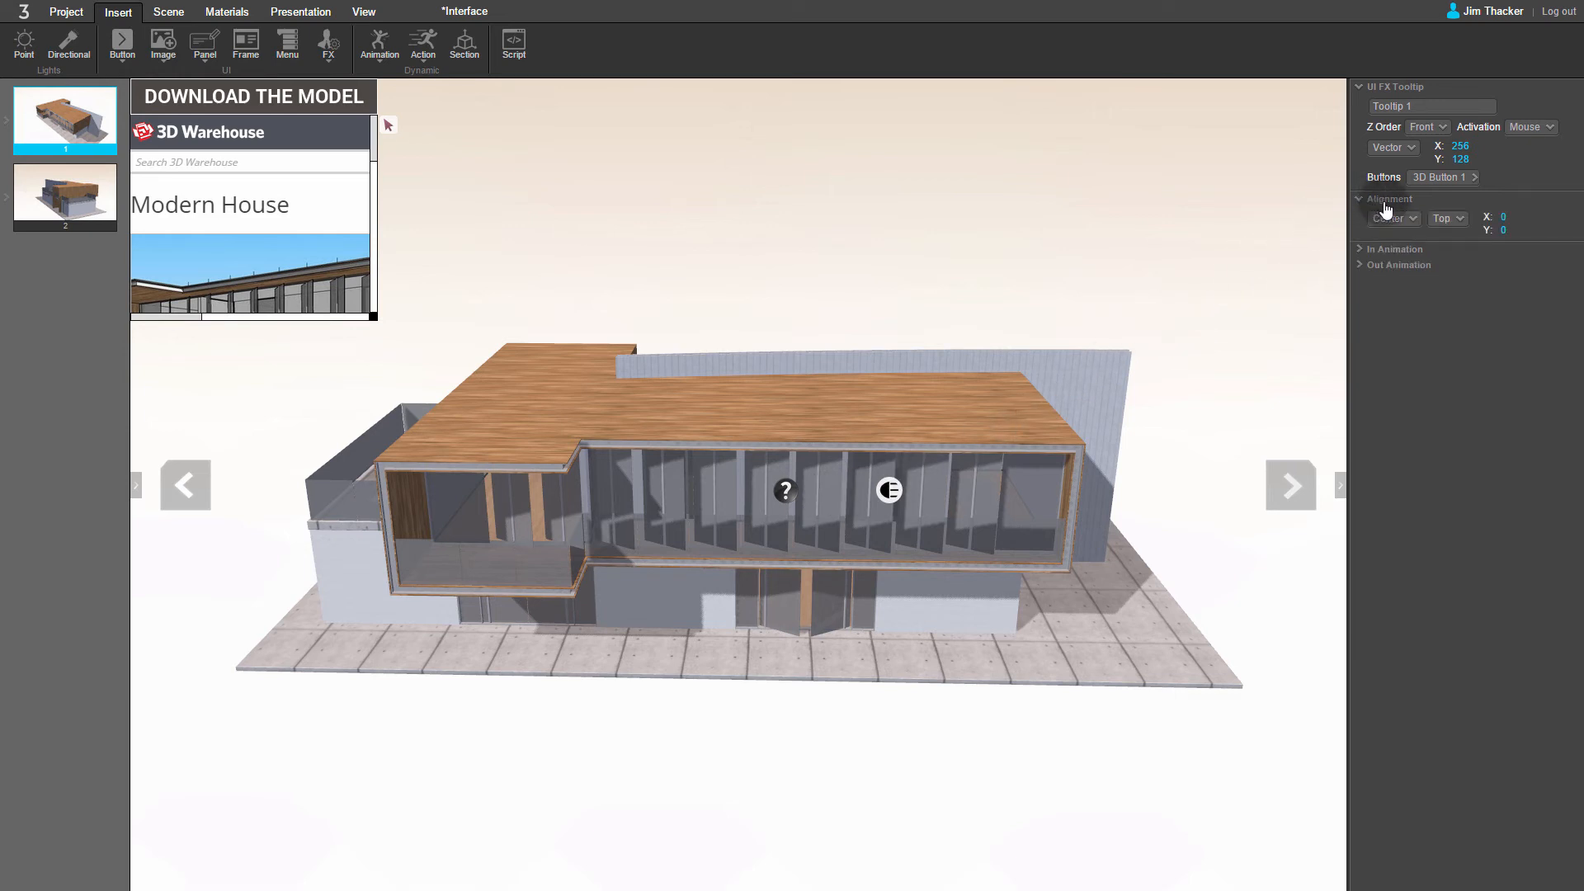
{"action": "left_click", "coordinate": [1446, 219]}
{"action": "left_click", "coordinate": [1432, 276]}
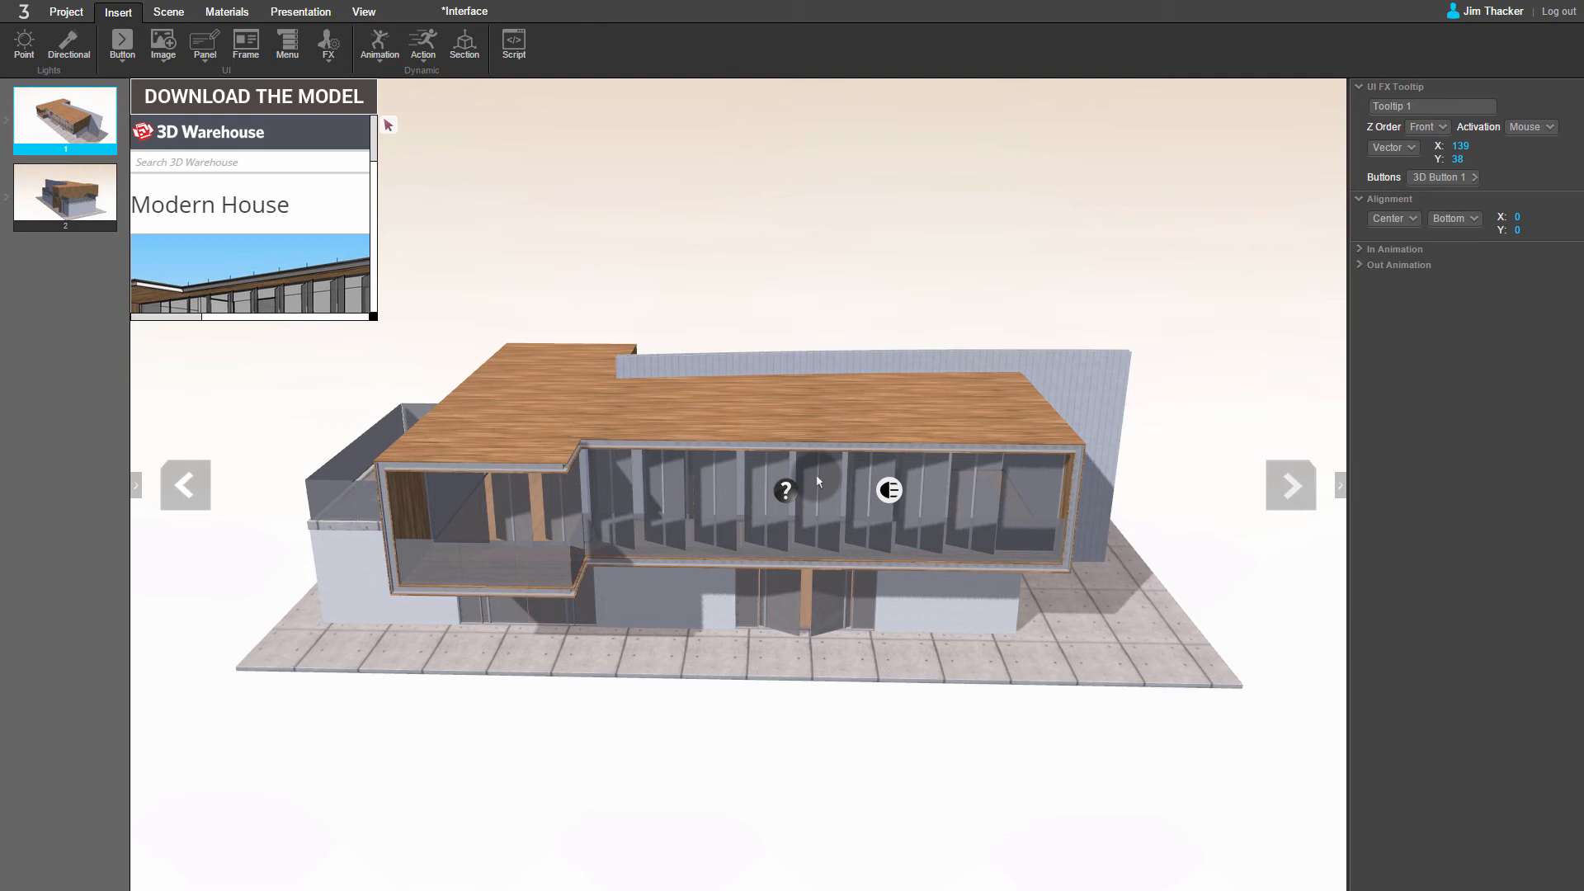
Step: Add a Sonar FX associated with 3D Button 1 and keep its default vector graphic
{"action": "left_click", "coordinate": [331, 51]}
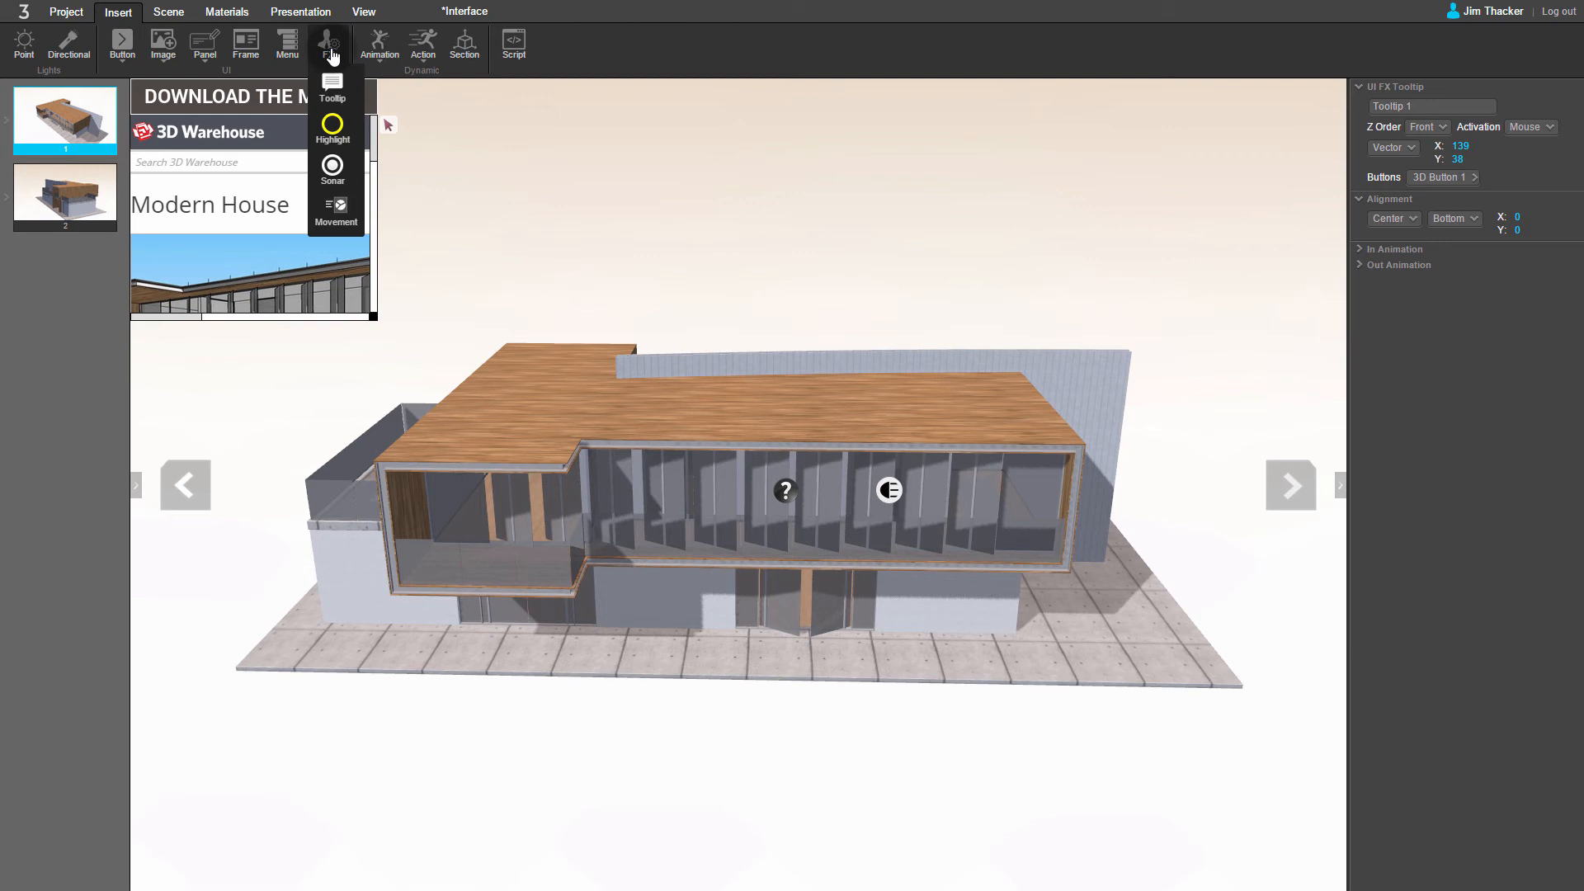
{"action": "left_click", "coordinate": [335, 166]}
{"action": "left_click", "coordinate": [515, 242]}
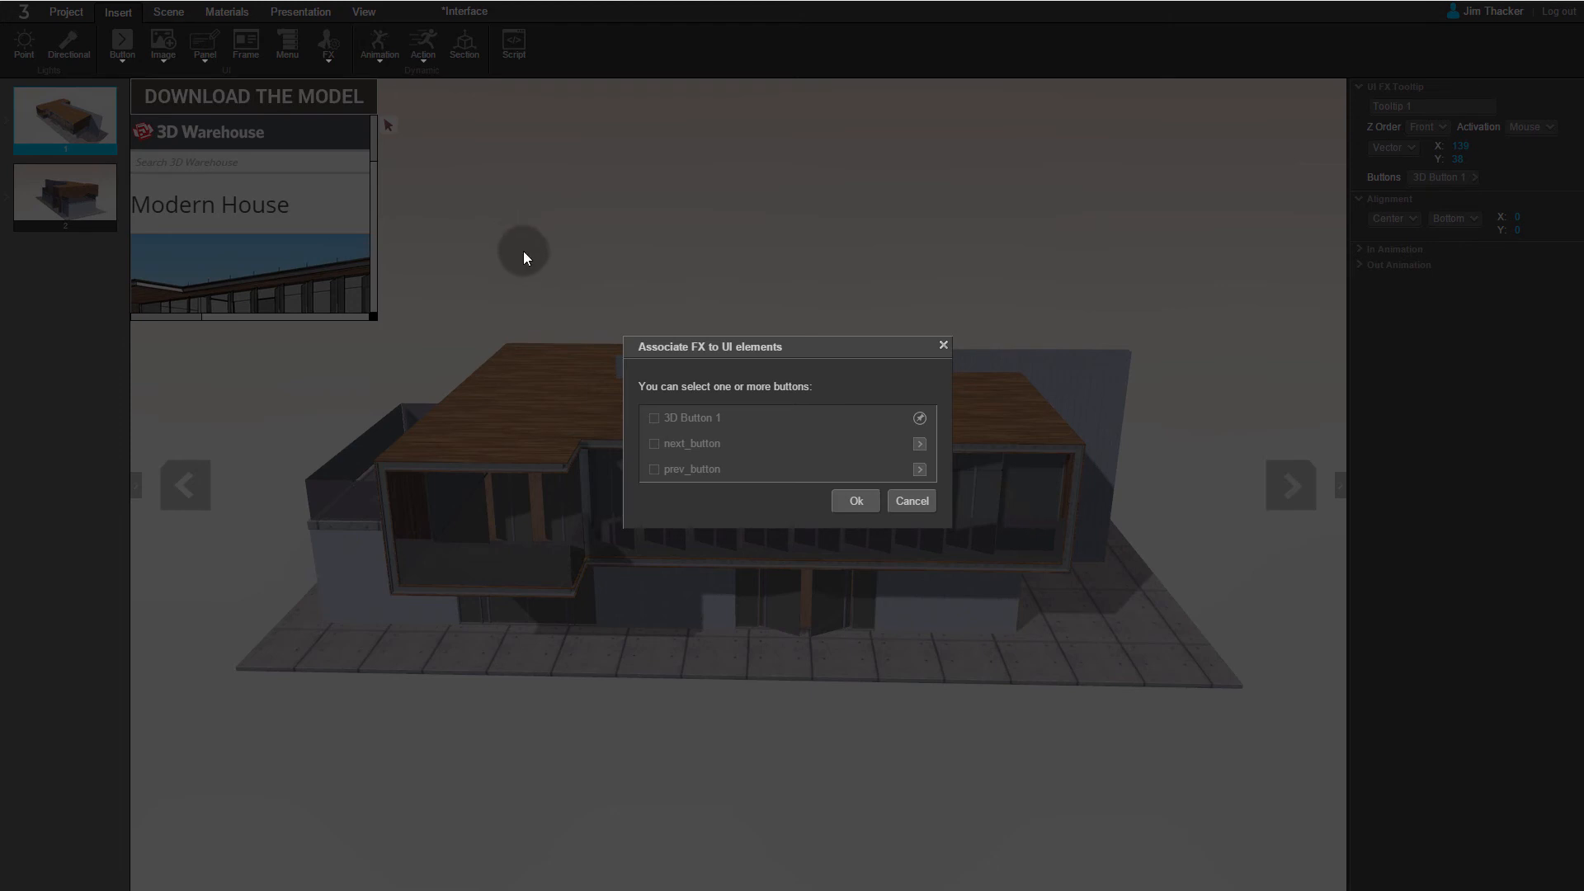
{"action": "left_click", "coordinate": [652, 419]}
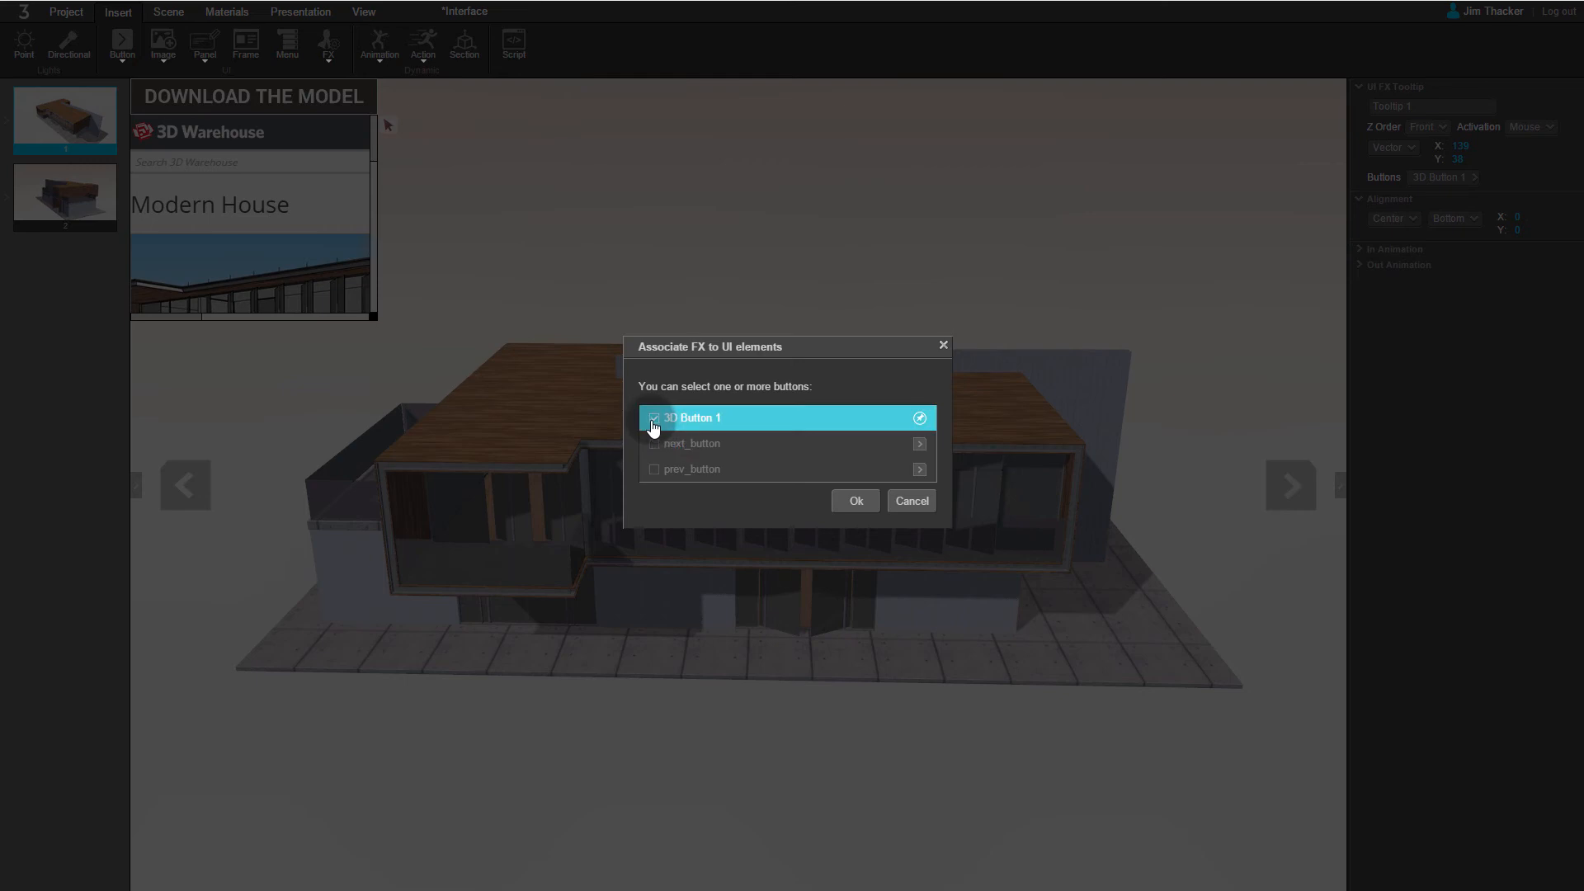
{"action": "left_click", "coordinate": [855, 501]}
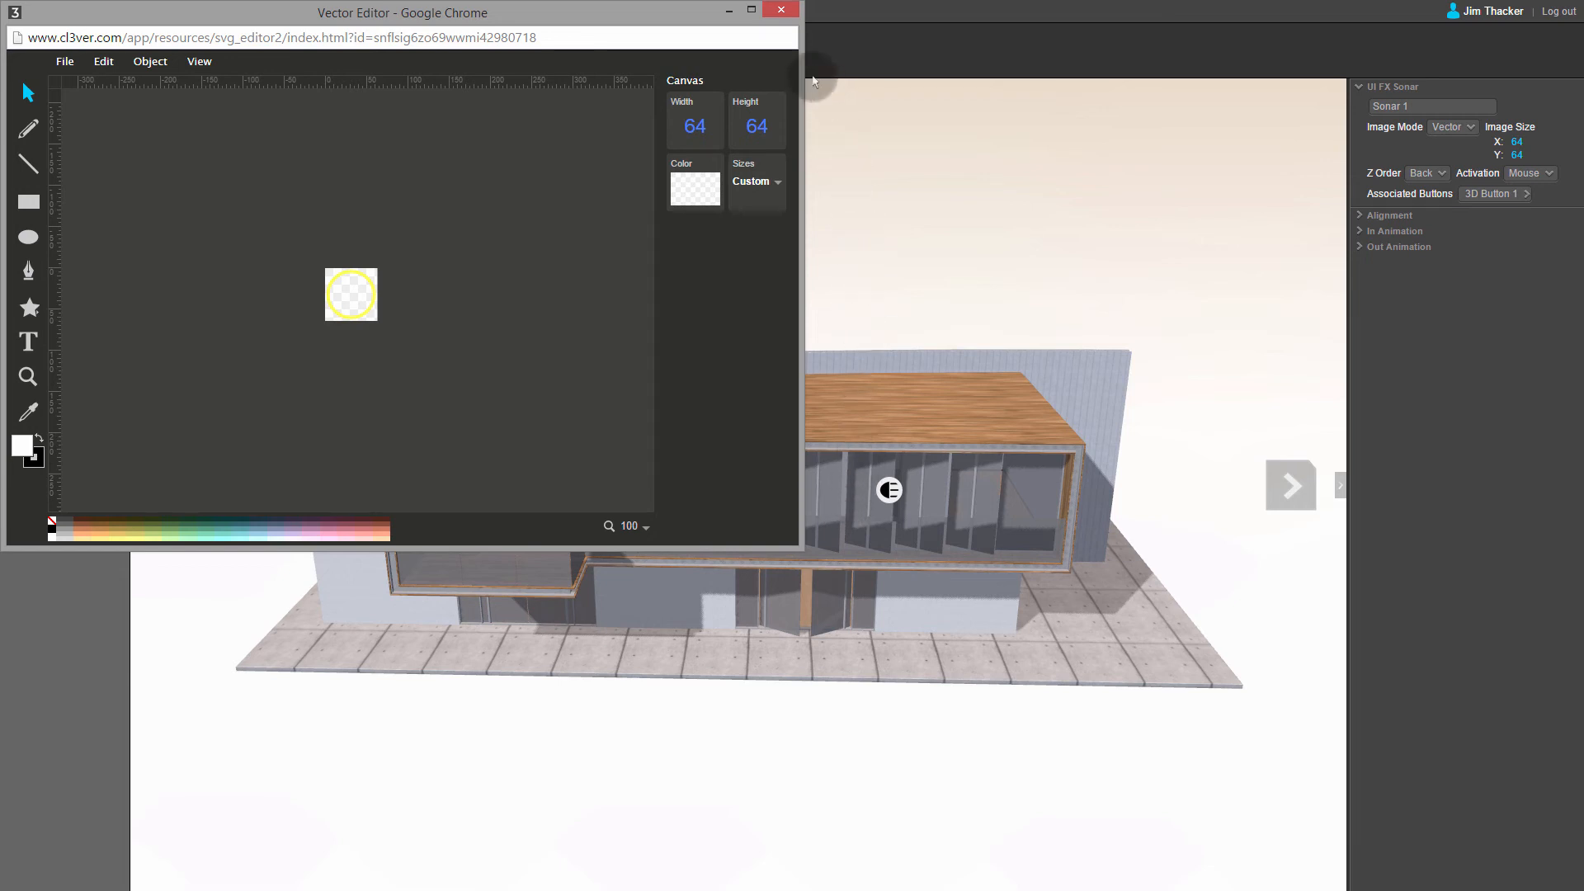
{"action": "left_click", "coordinate": [781, 10]}
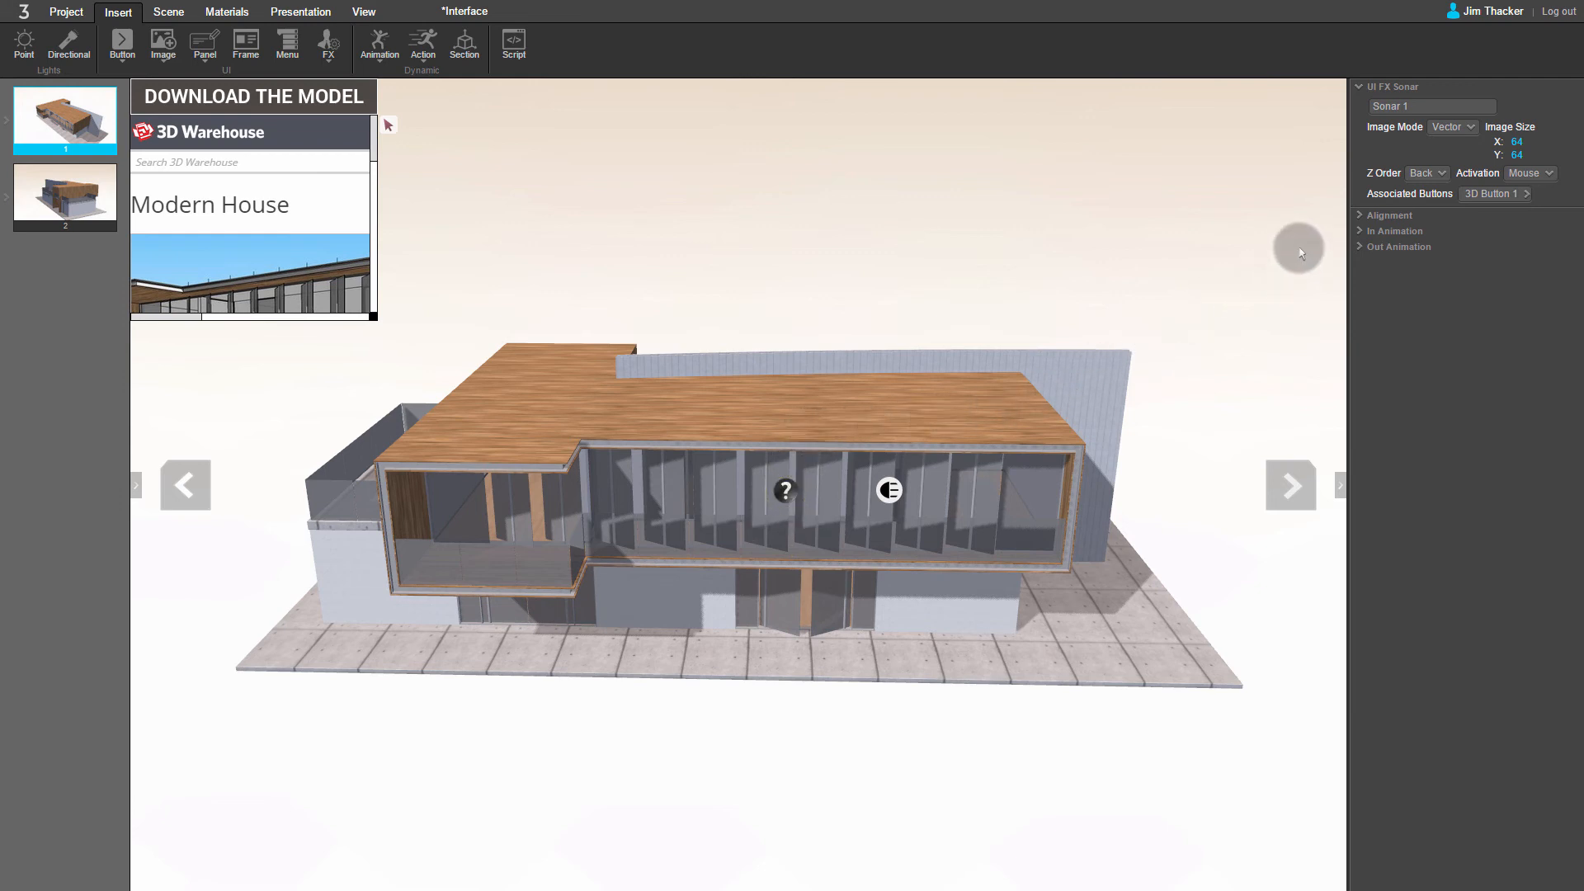
Step: Set the duration of both the In and Out animations of the Sonar FX to 400 ms
{"action": "left_click", "coordinate": [1362, 232]}
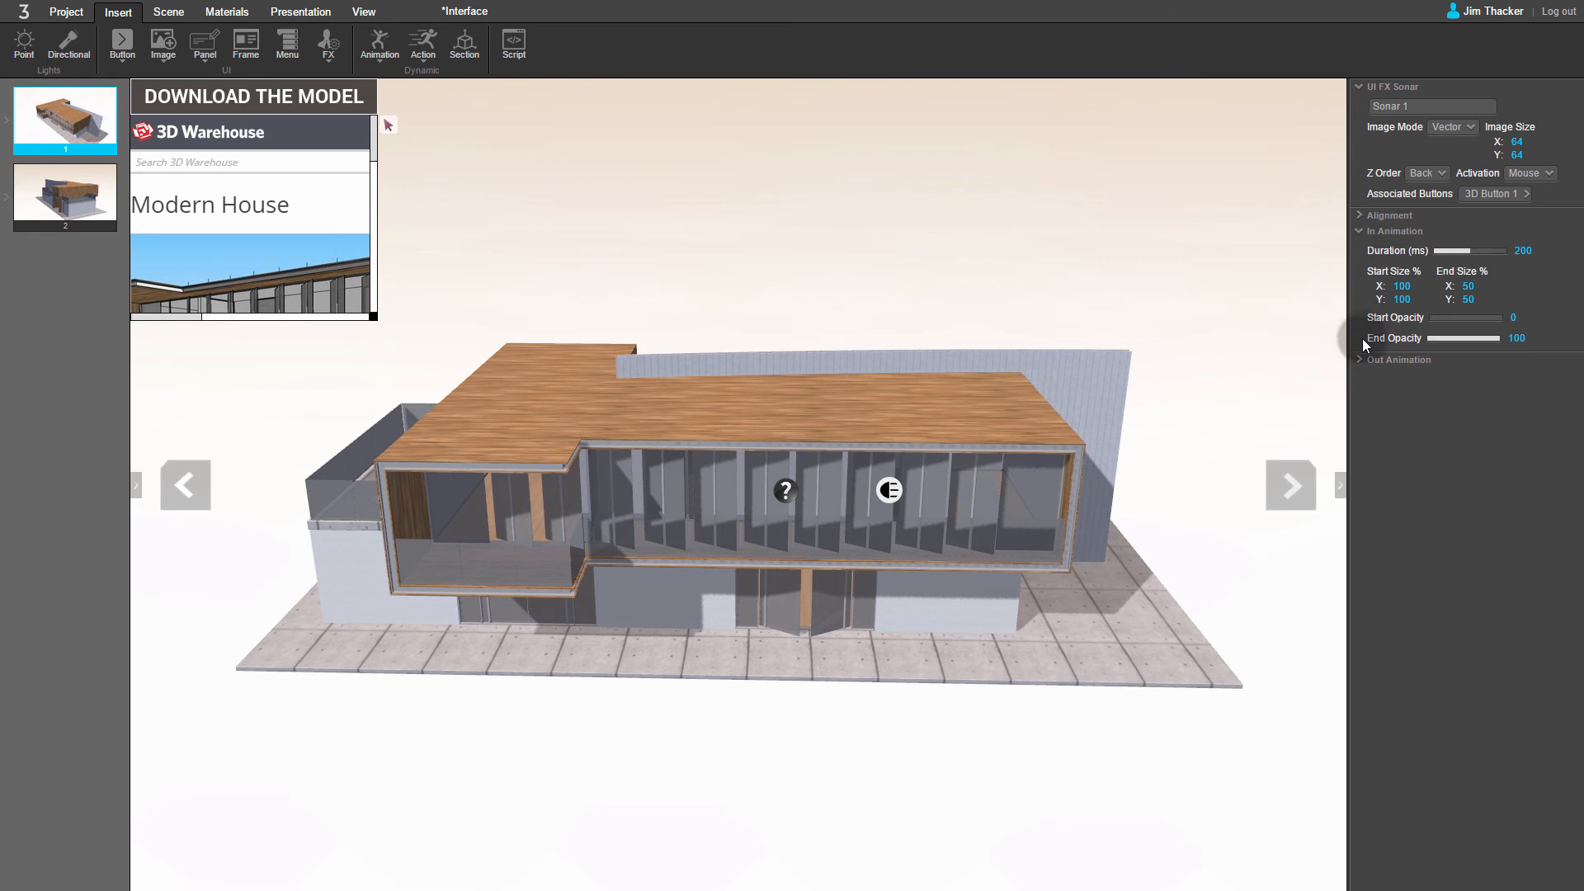
{"action": "left_click", "coordinate": [1362, 361]}
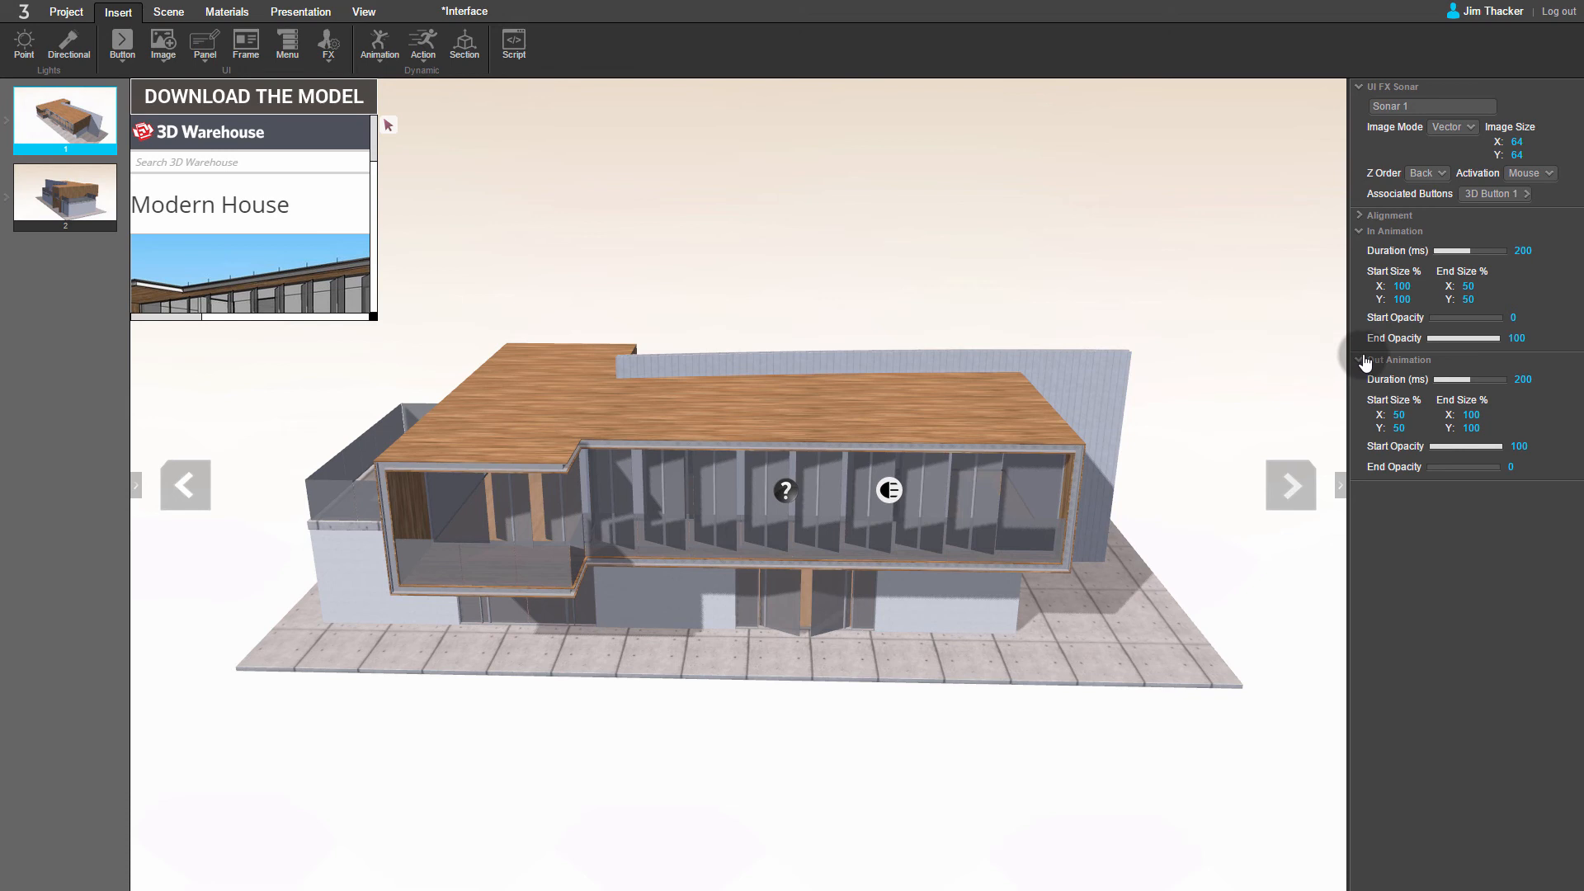
{"action": "double_click", "coordinate": [1525, 251]}
{"action": "double_click", "coordinate": [1522, 379]}
{"action": "left_click", "coordinate": [328, 45]}
Step: Make 3D Button 1 always visible across the presentation steps
{"action": "left_click", "coordinate": [300, 12]}
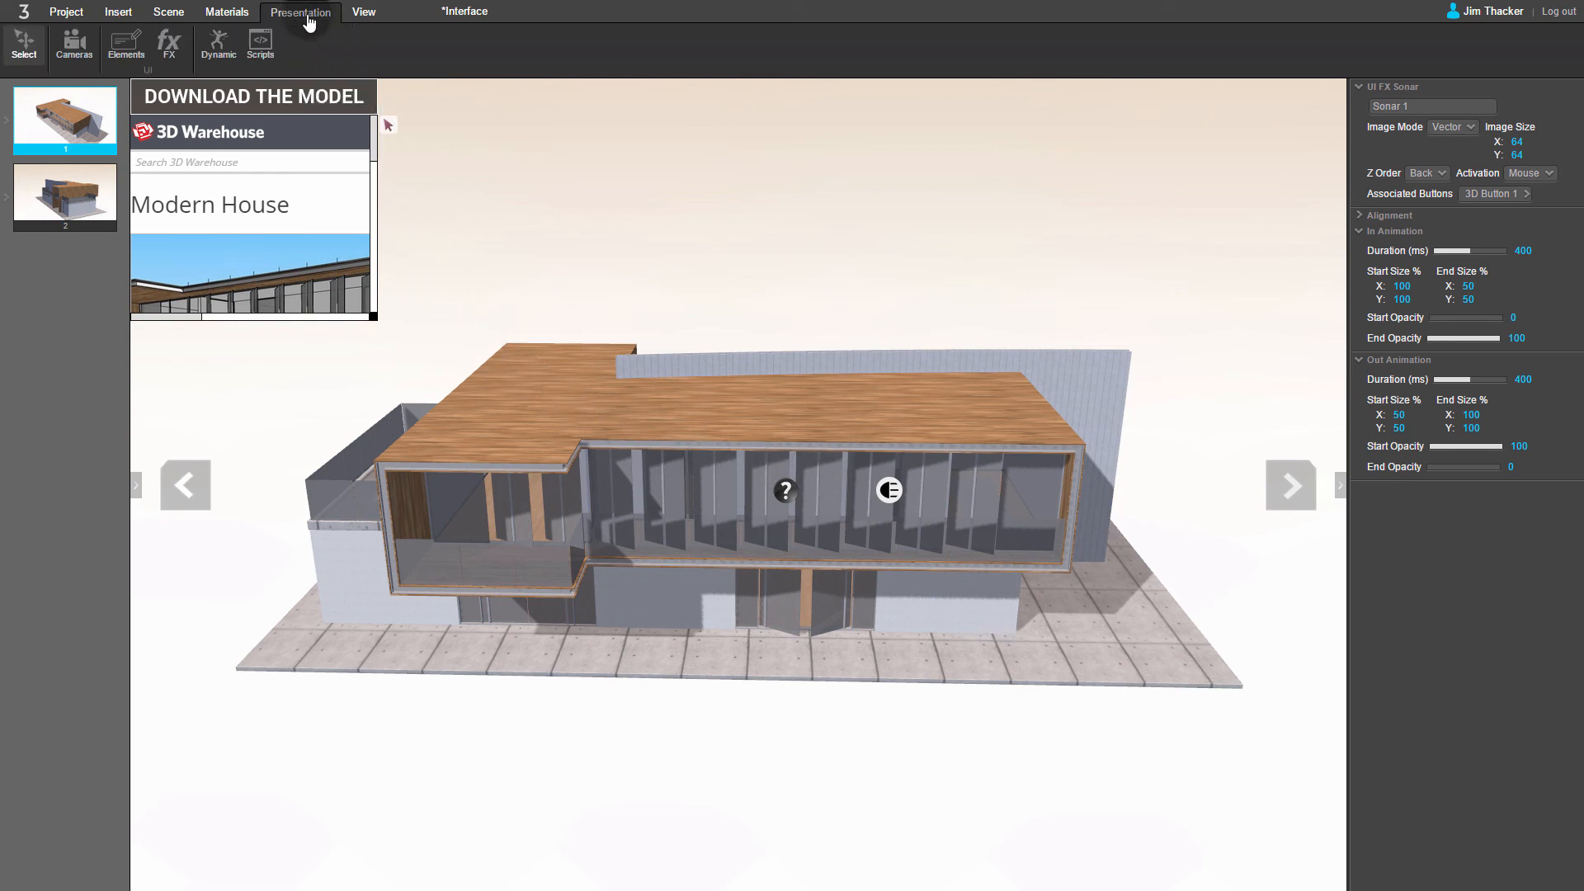
{"action": "left_click", "coordinate": [126, 45]}
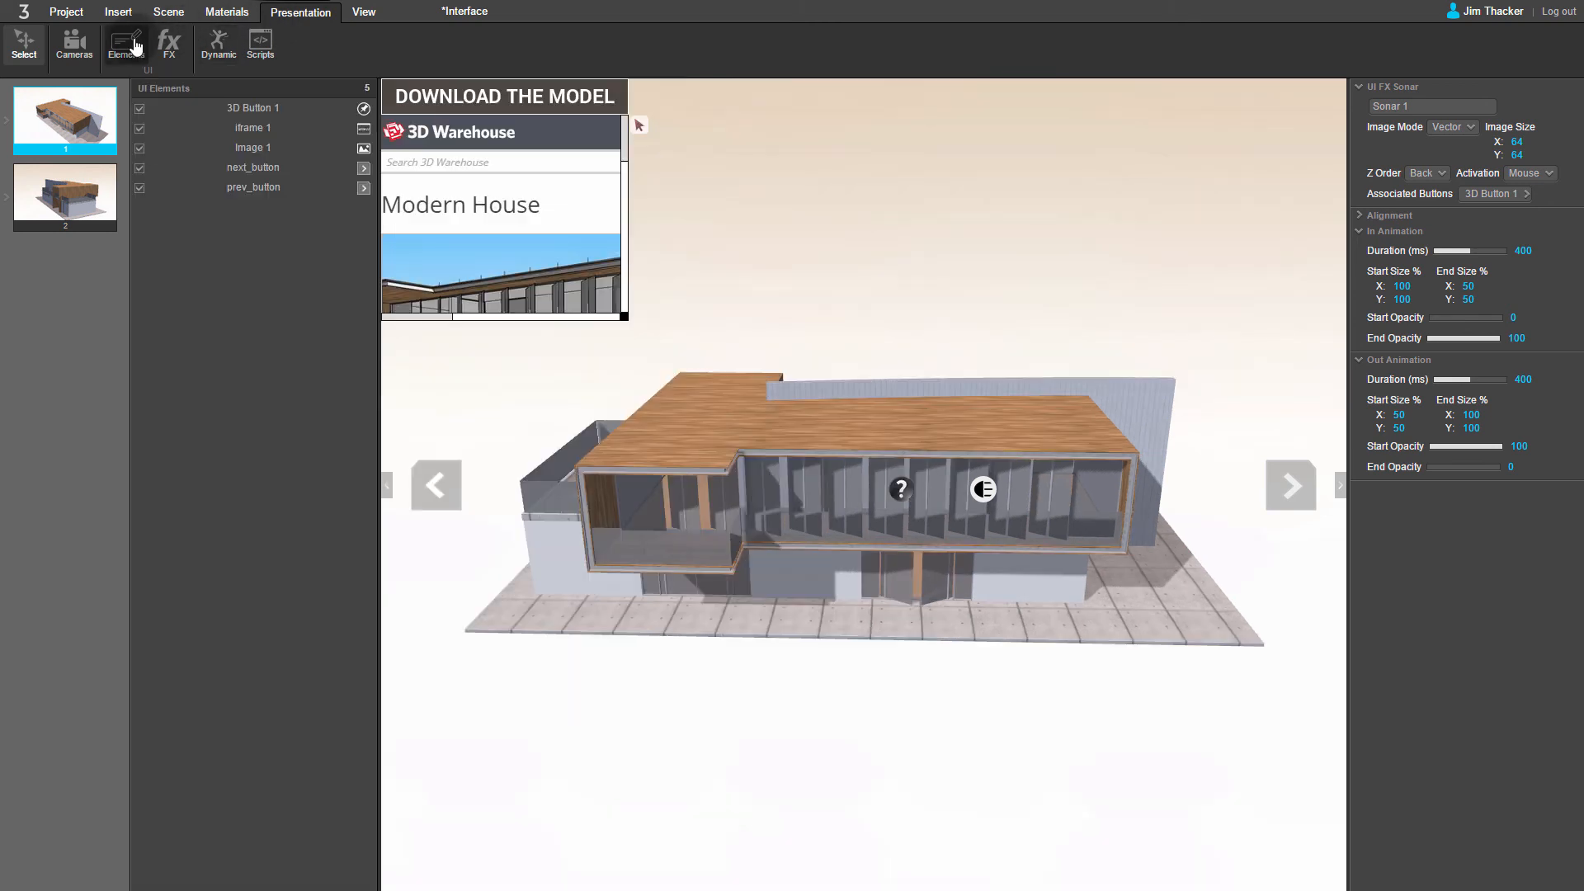
{"action": "left_click", "coordinate": [247, 108]}
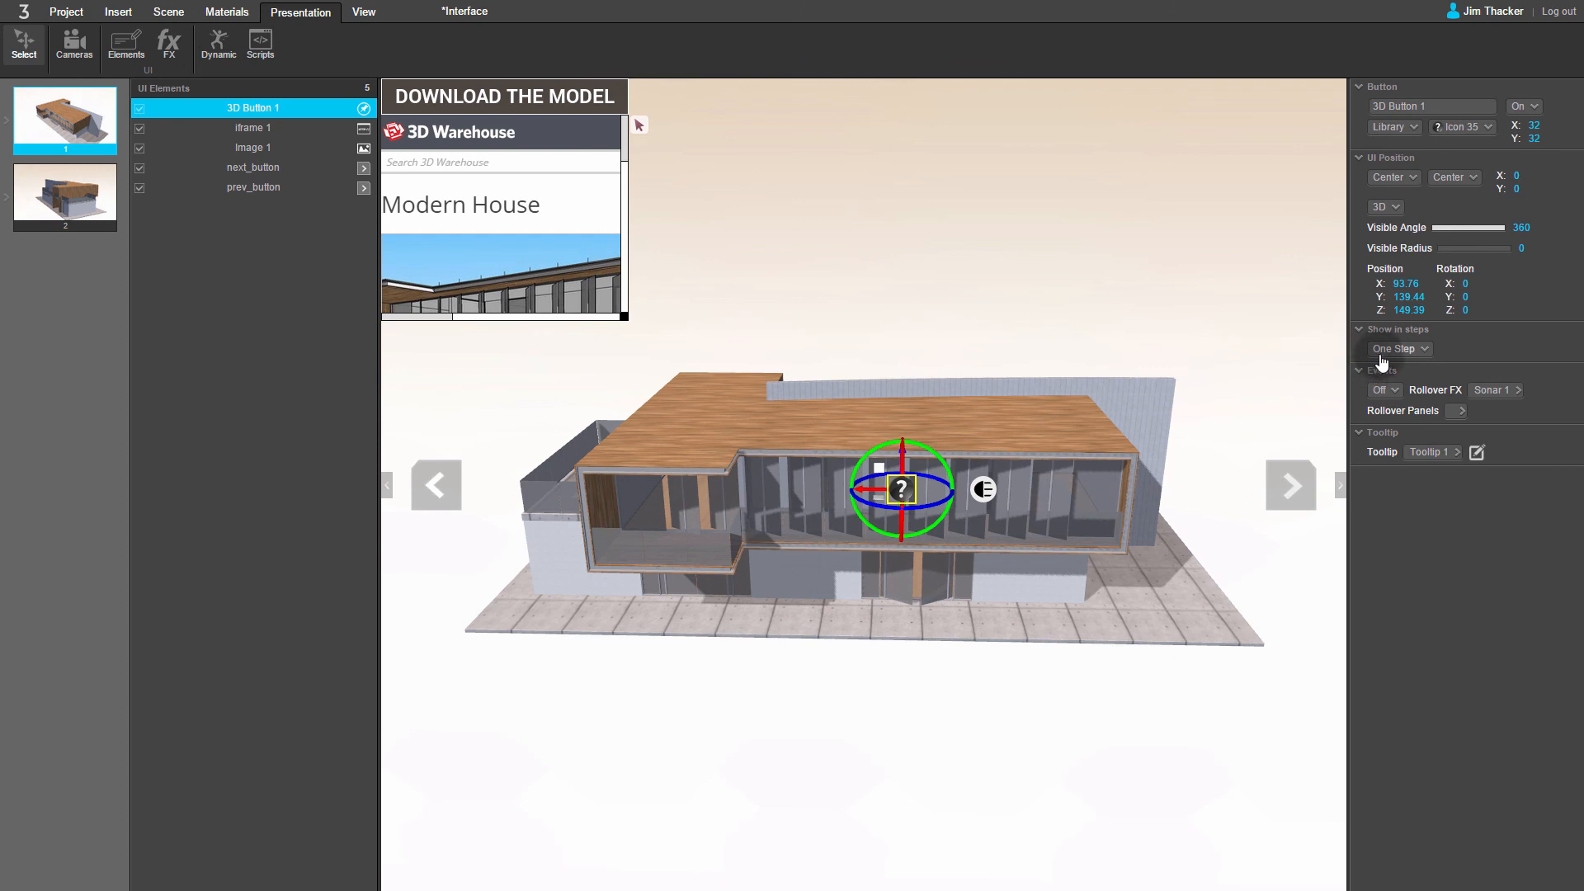
{"action": "left_click", "coordinate": [1422, 351]}
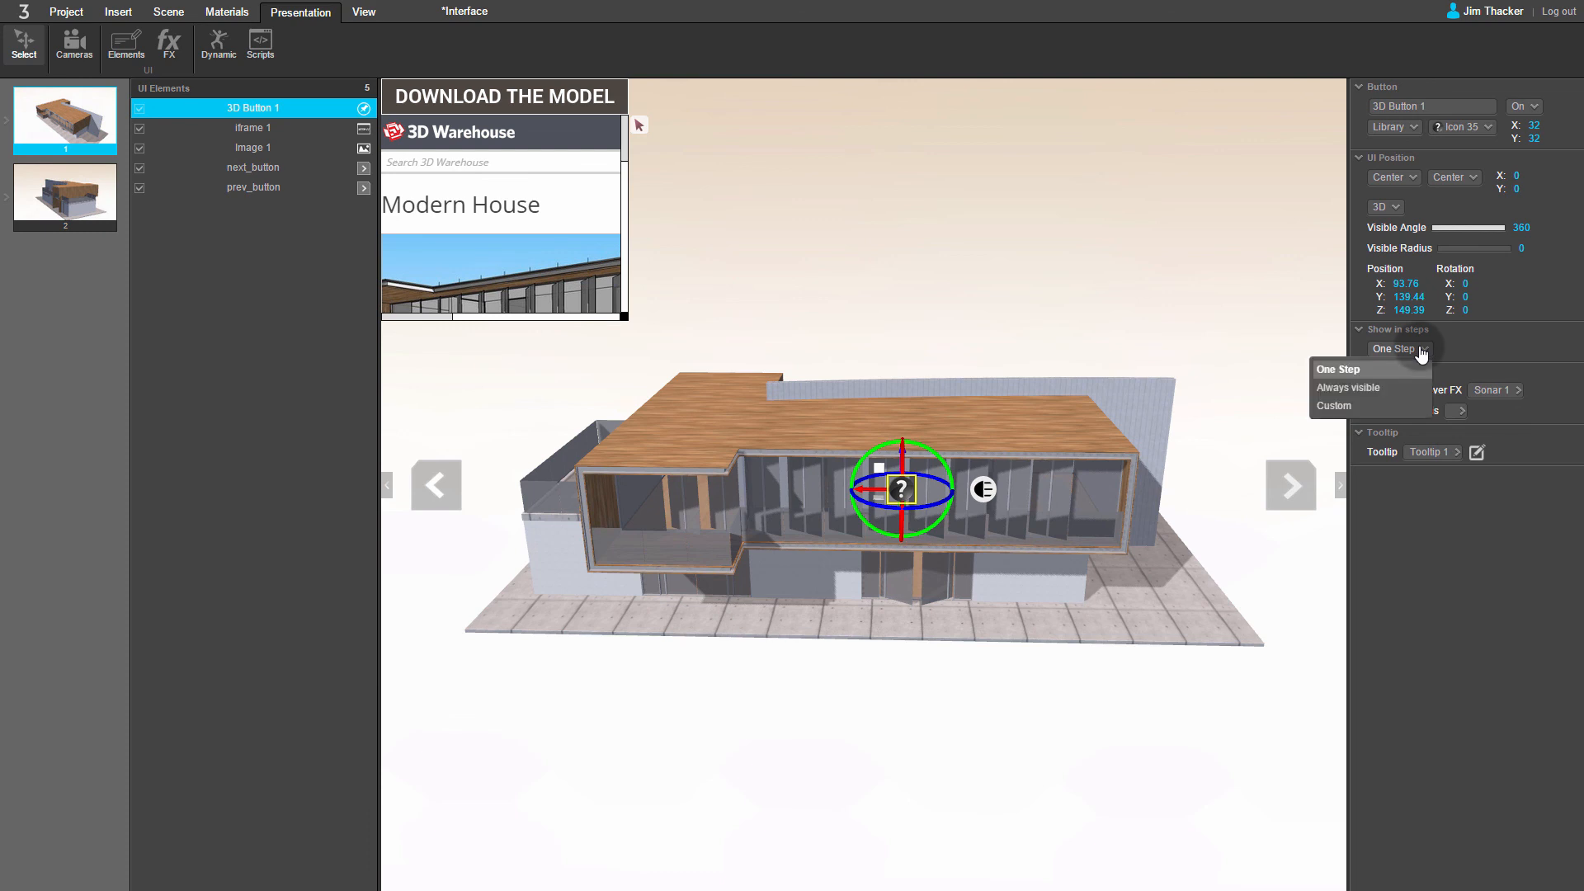
{"action": "left_click", "coordinate": [1396, 390]}
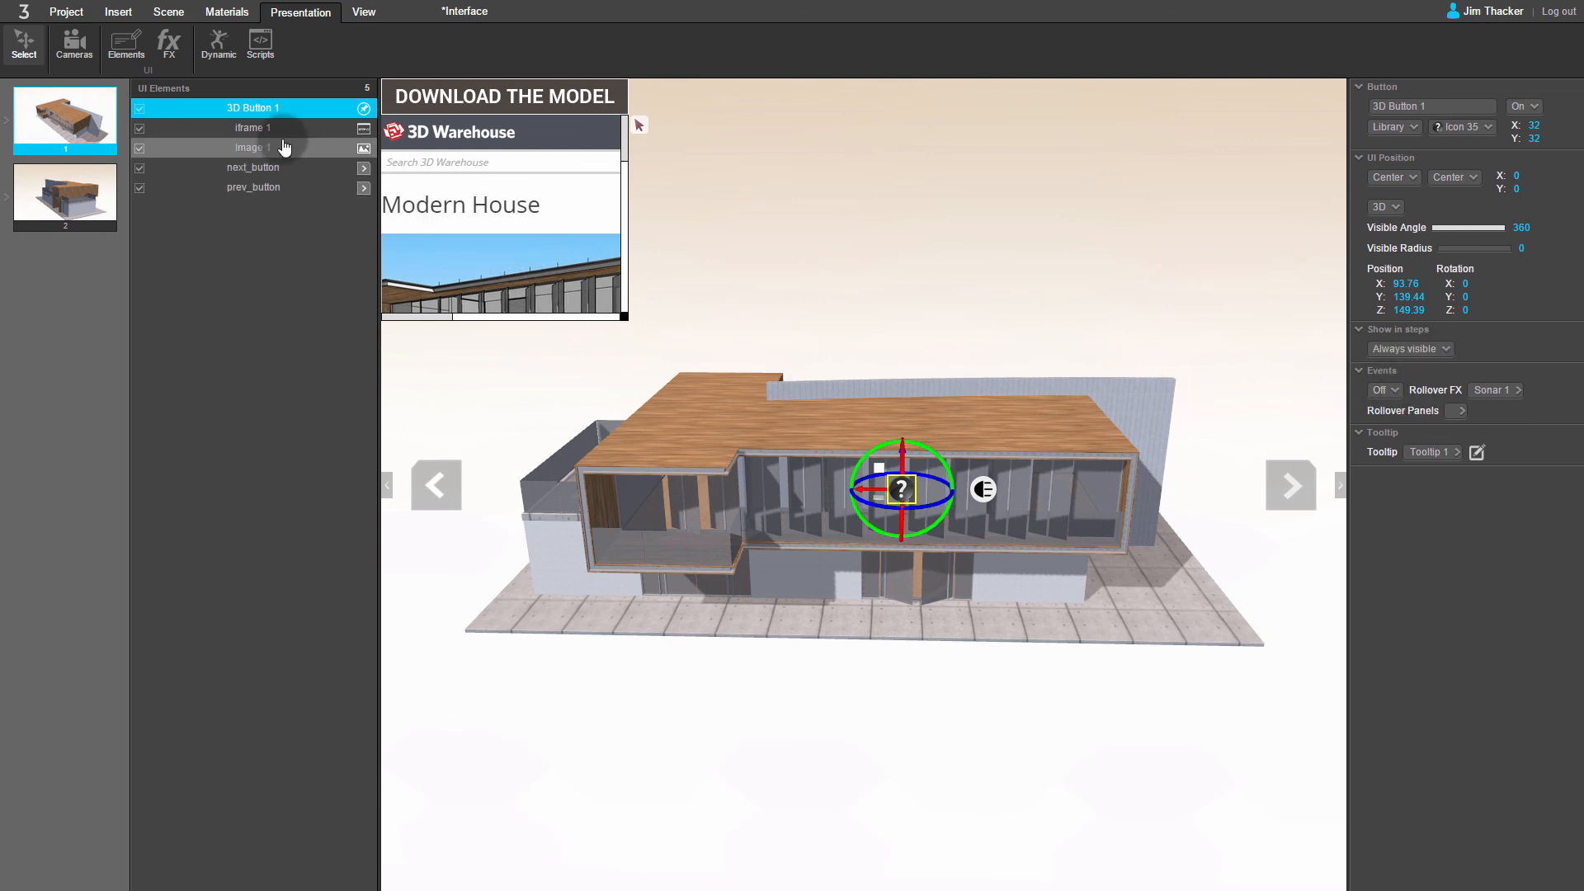
Step: Set both the embedded frame, iframe 1, and the download banner, Image 1, to Always visible in steps
{"action": "left_click", "coordinate": [277, 132]}
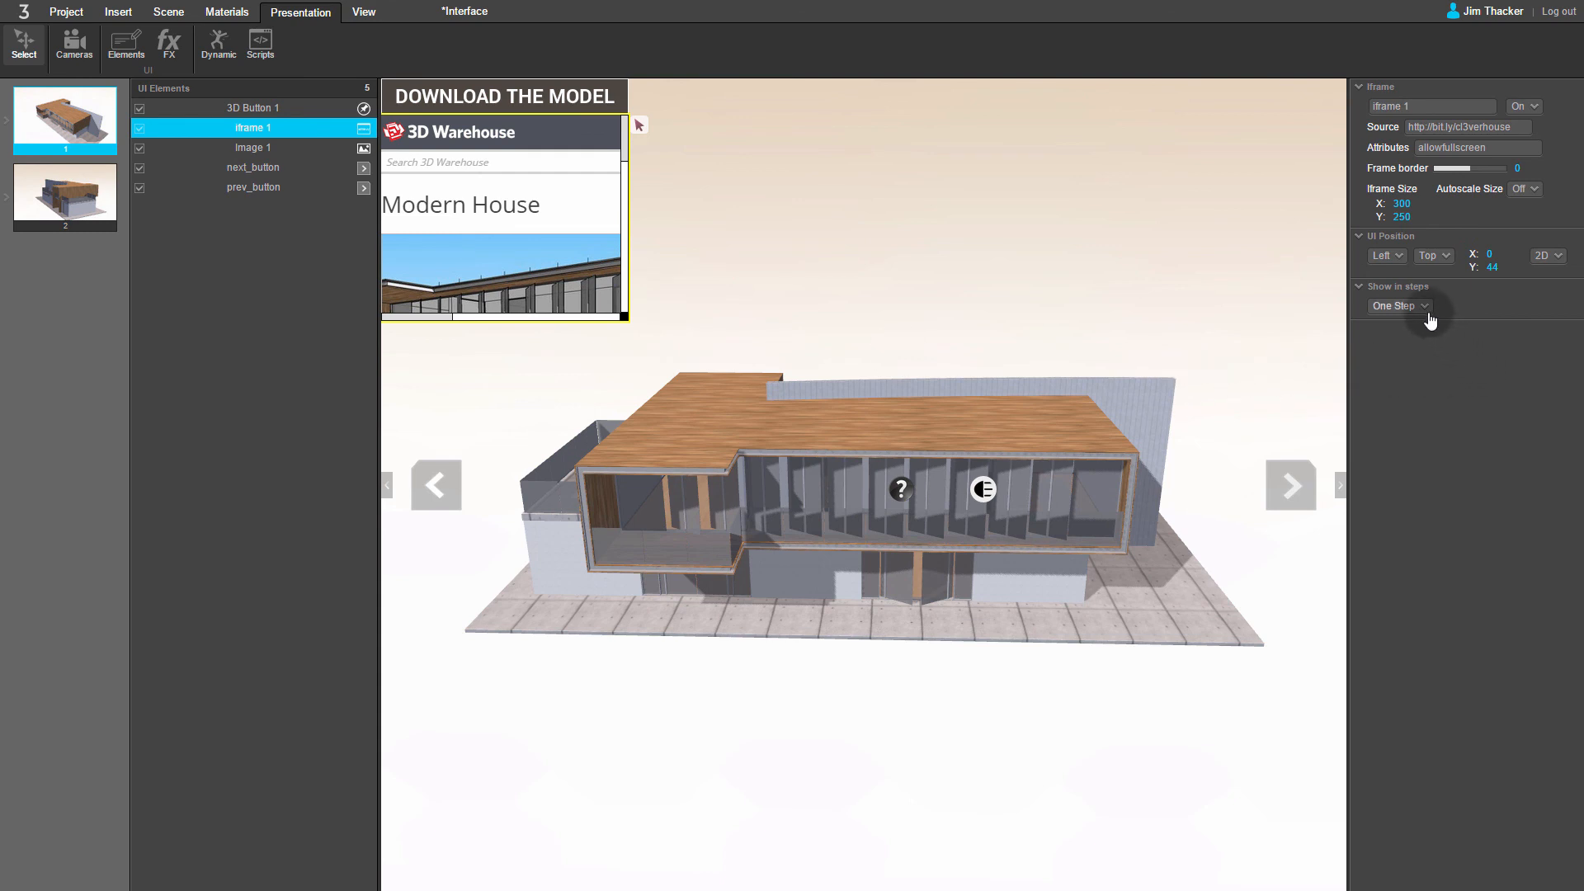
{"action": "left_click", "coordinate": [1431, 321]}
{"action": "left_click", "coordinate": [1390, 345]}
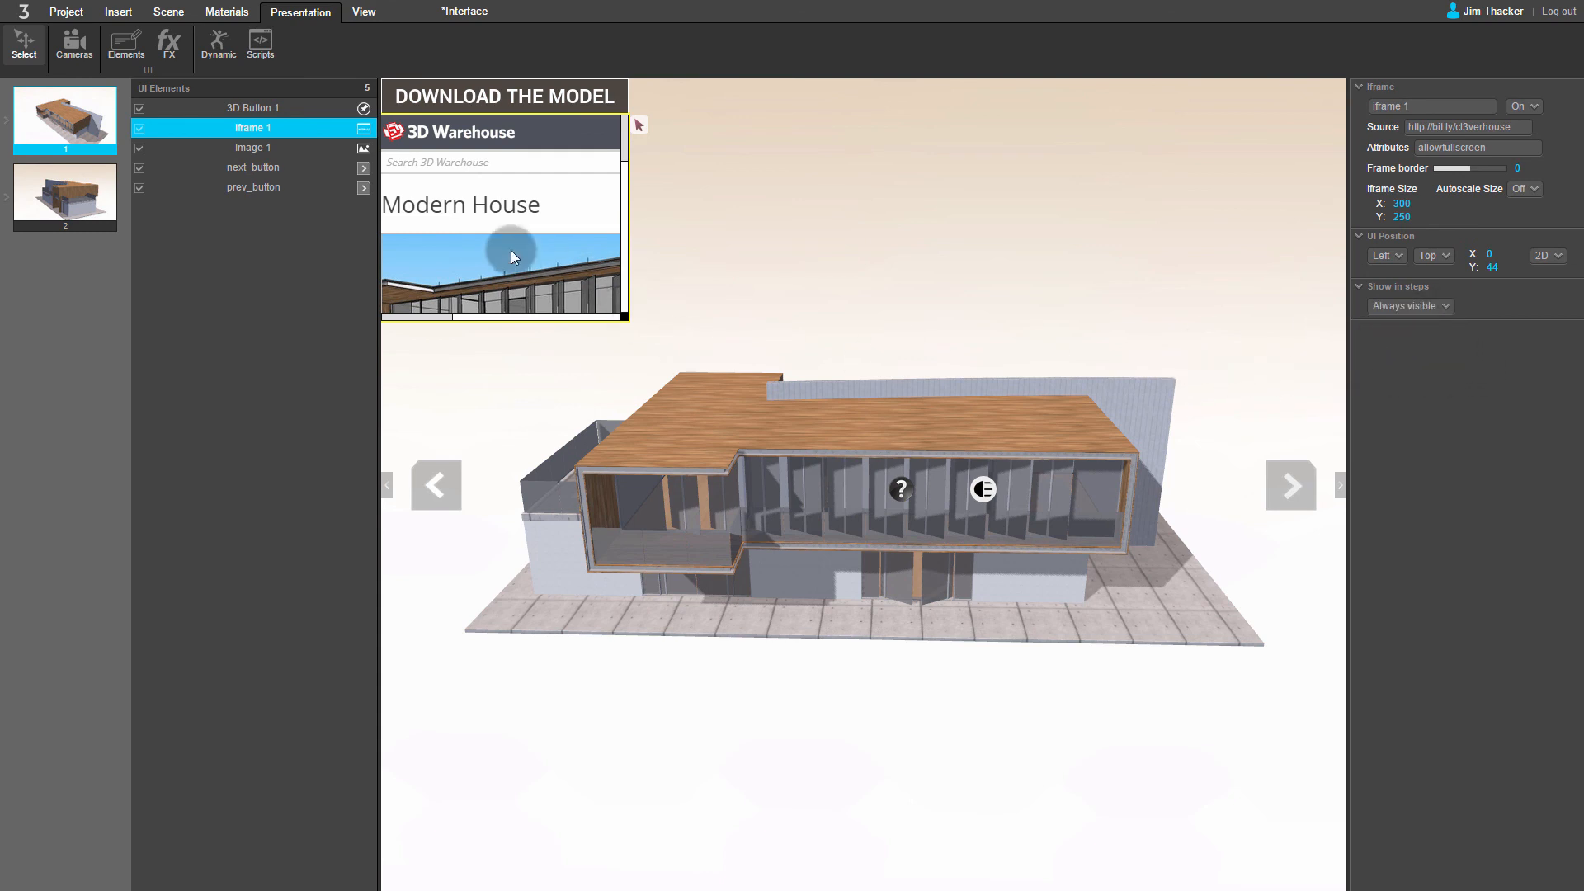
{"action": "left_click", "coordinate": [269, 148]}
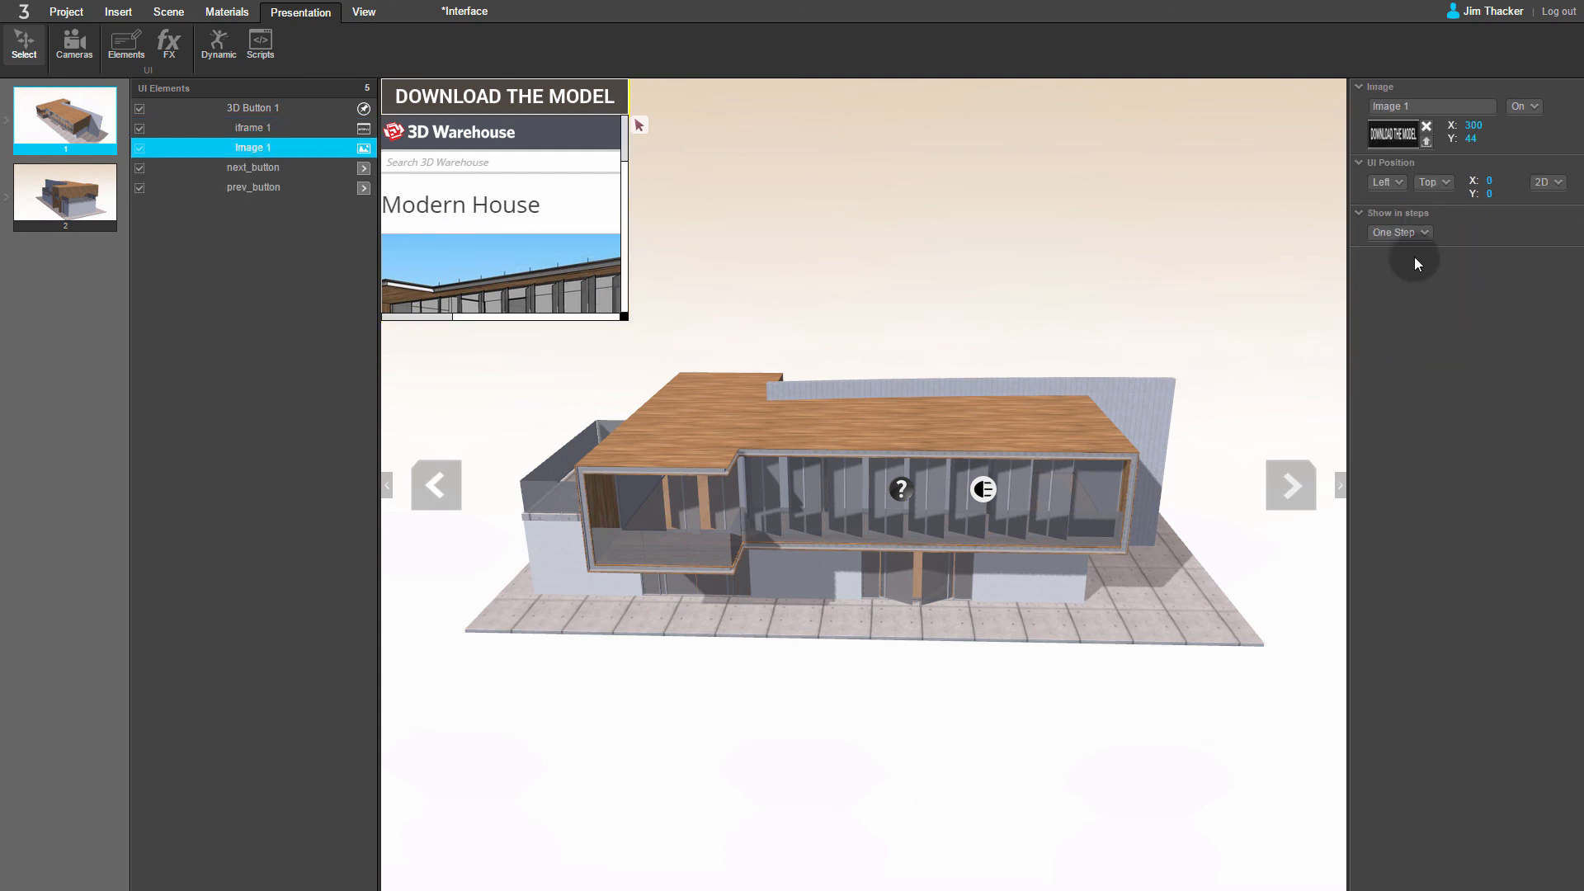
{"action": "left_click", "coordinate": [1411, 234]}
{"action": "left_click", "coordinate": [1395, 276]}
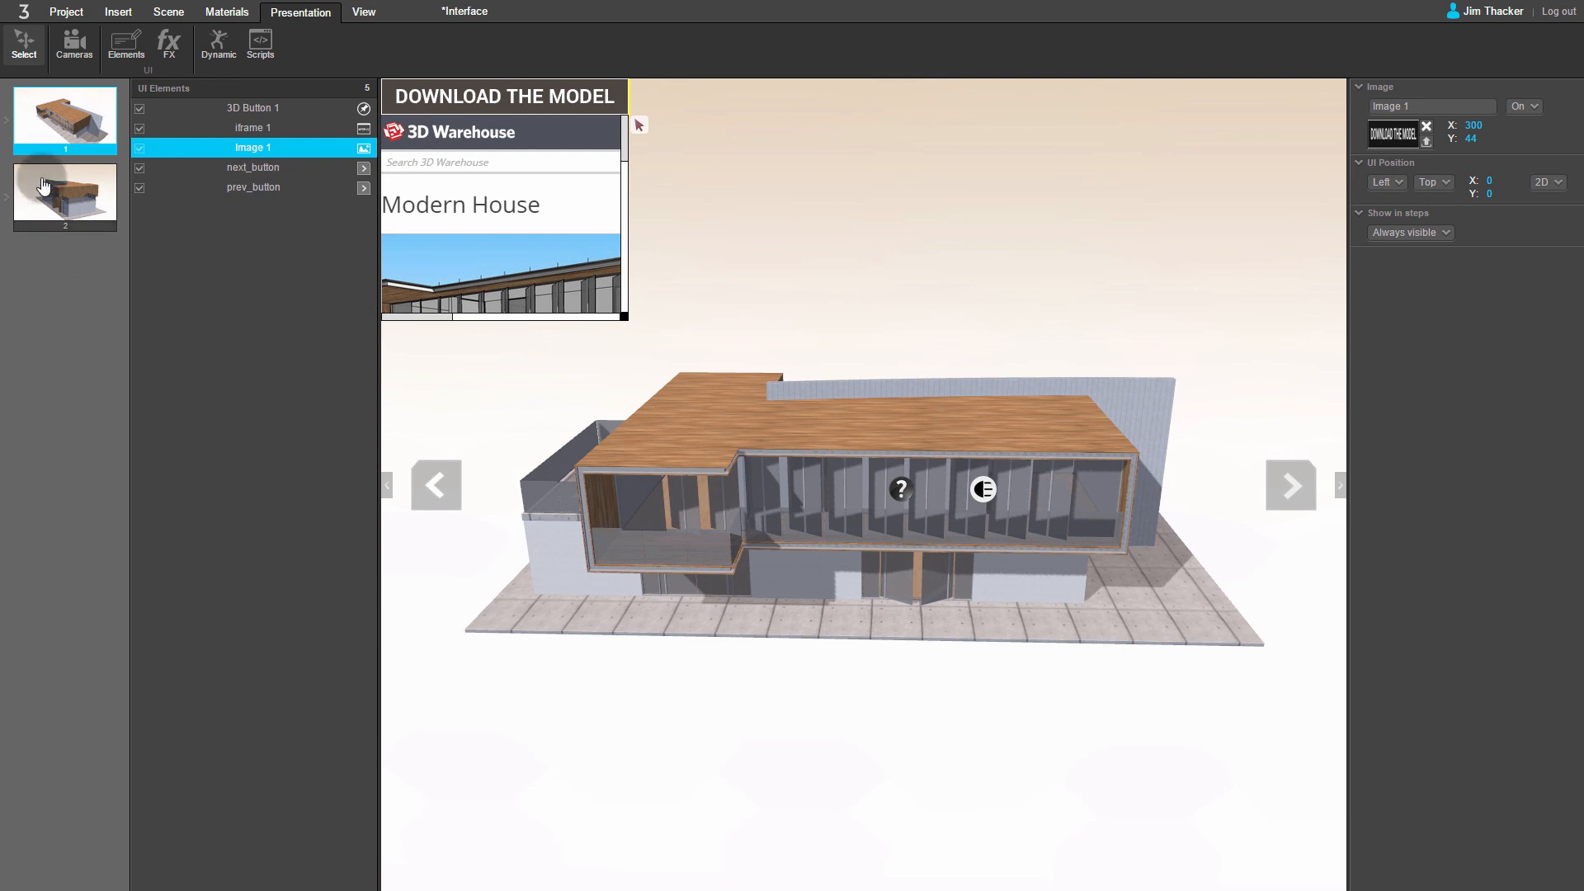
Step: Save the modified project and launch its preview
{"action": "left_click", "coordinate": [67, 14]}
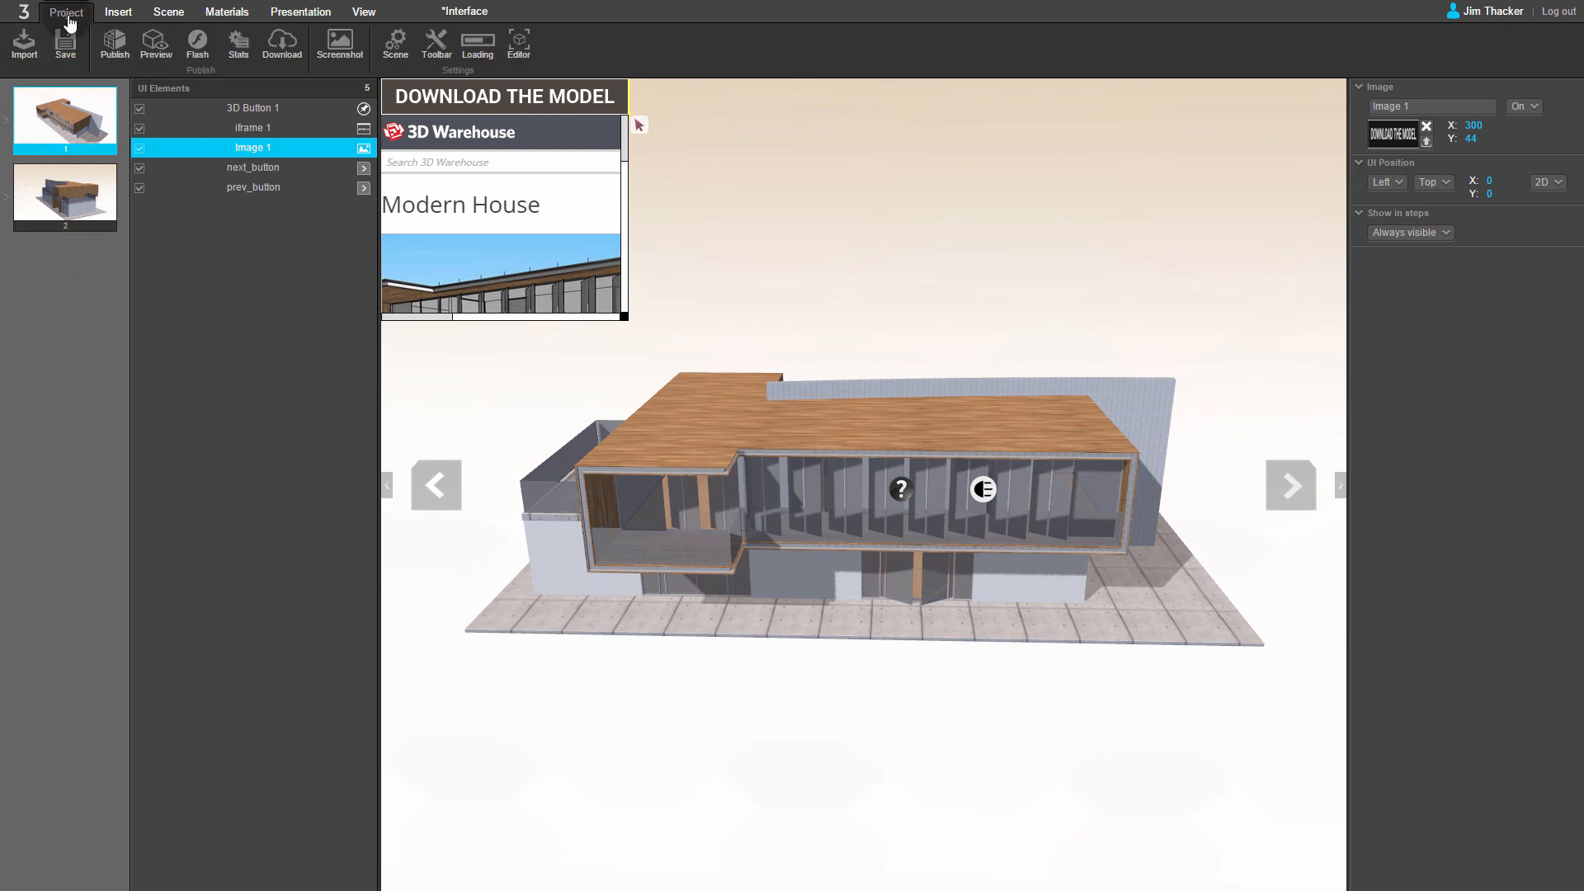
{"action": "left_click", "coordinate": [147, 50]}
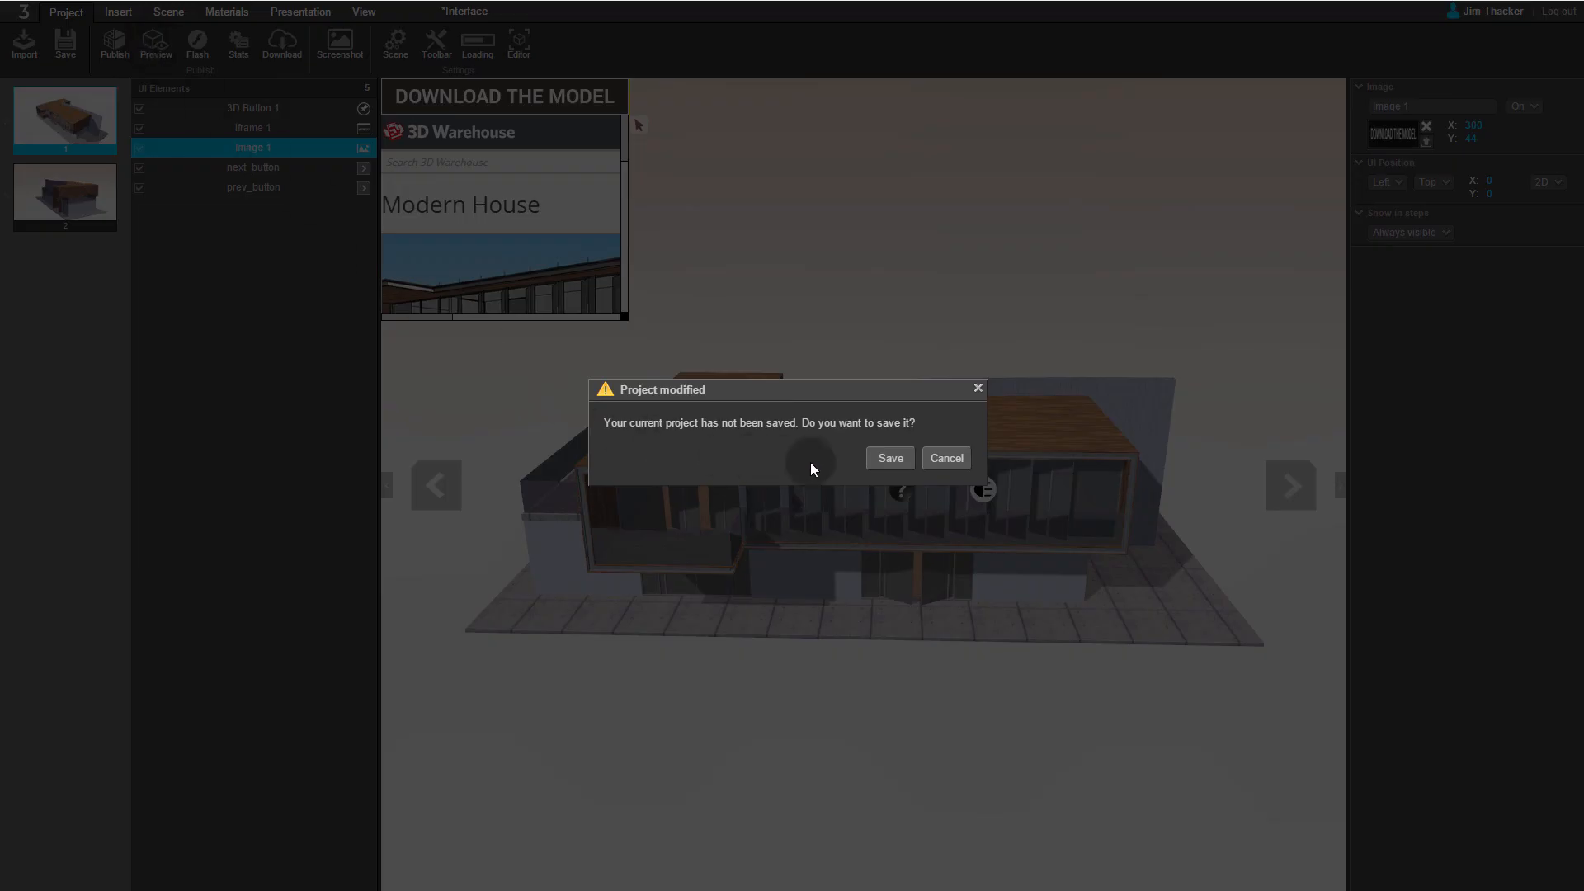
{"action": "left_click", "coordinate": [889, 464]}
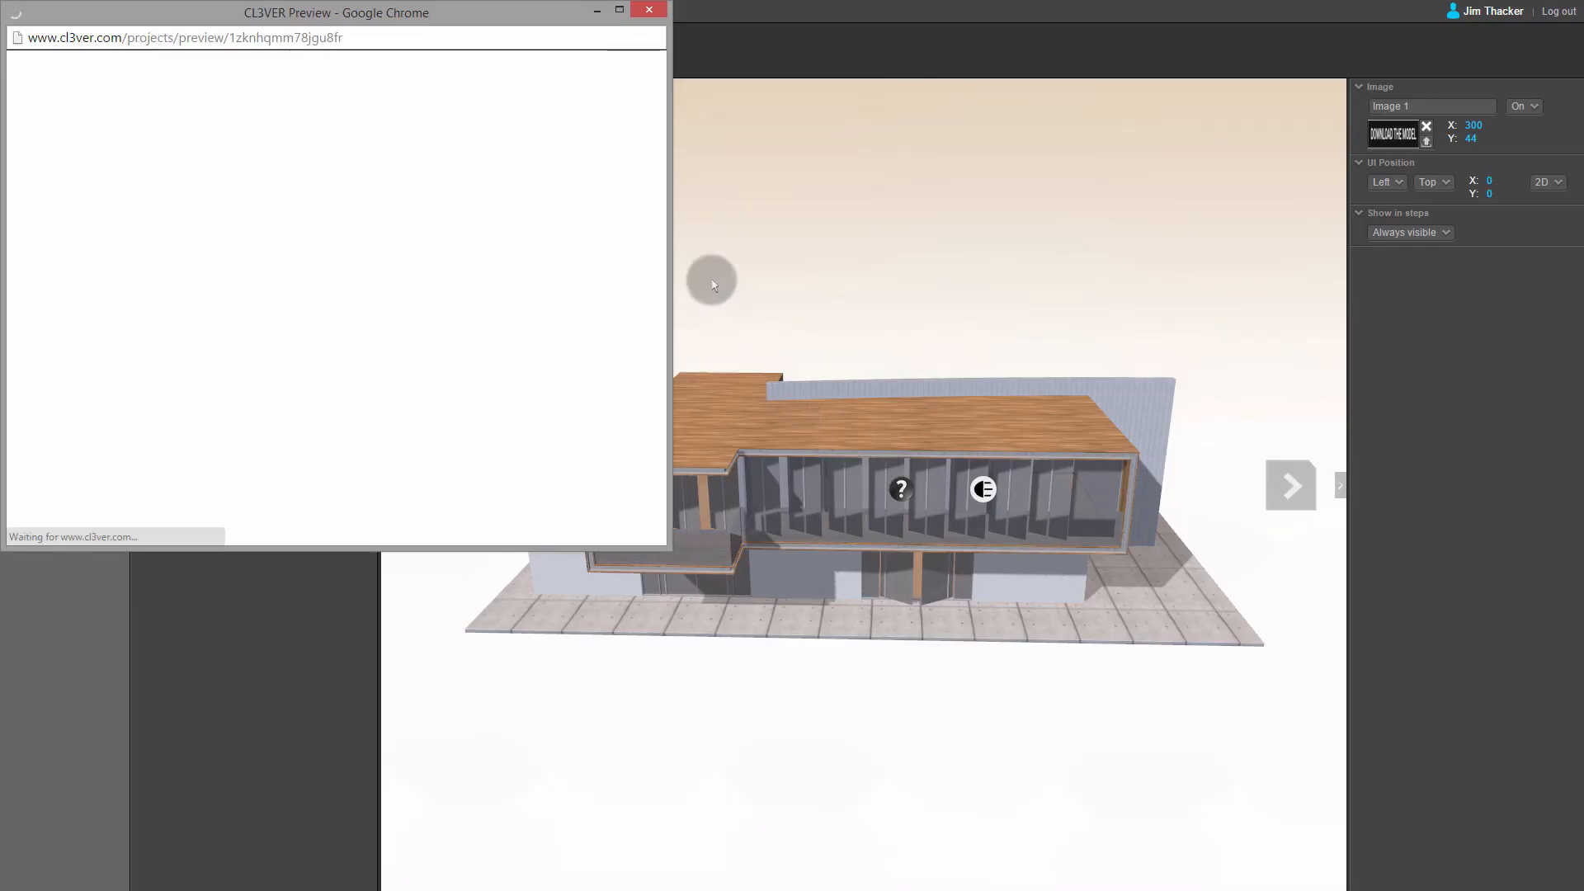
Step: In the maximized preview, test the question-mark button's rollover and scroll the embedded 3D Warehouse frame sideways to its Download button
{"action": "left_click", "coordinate": [619, 9]}
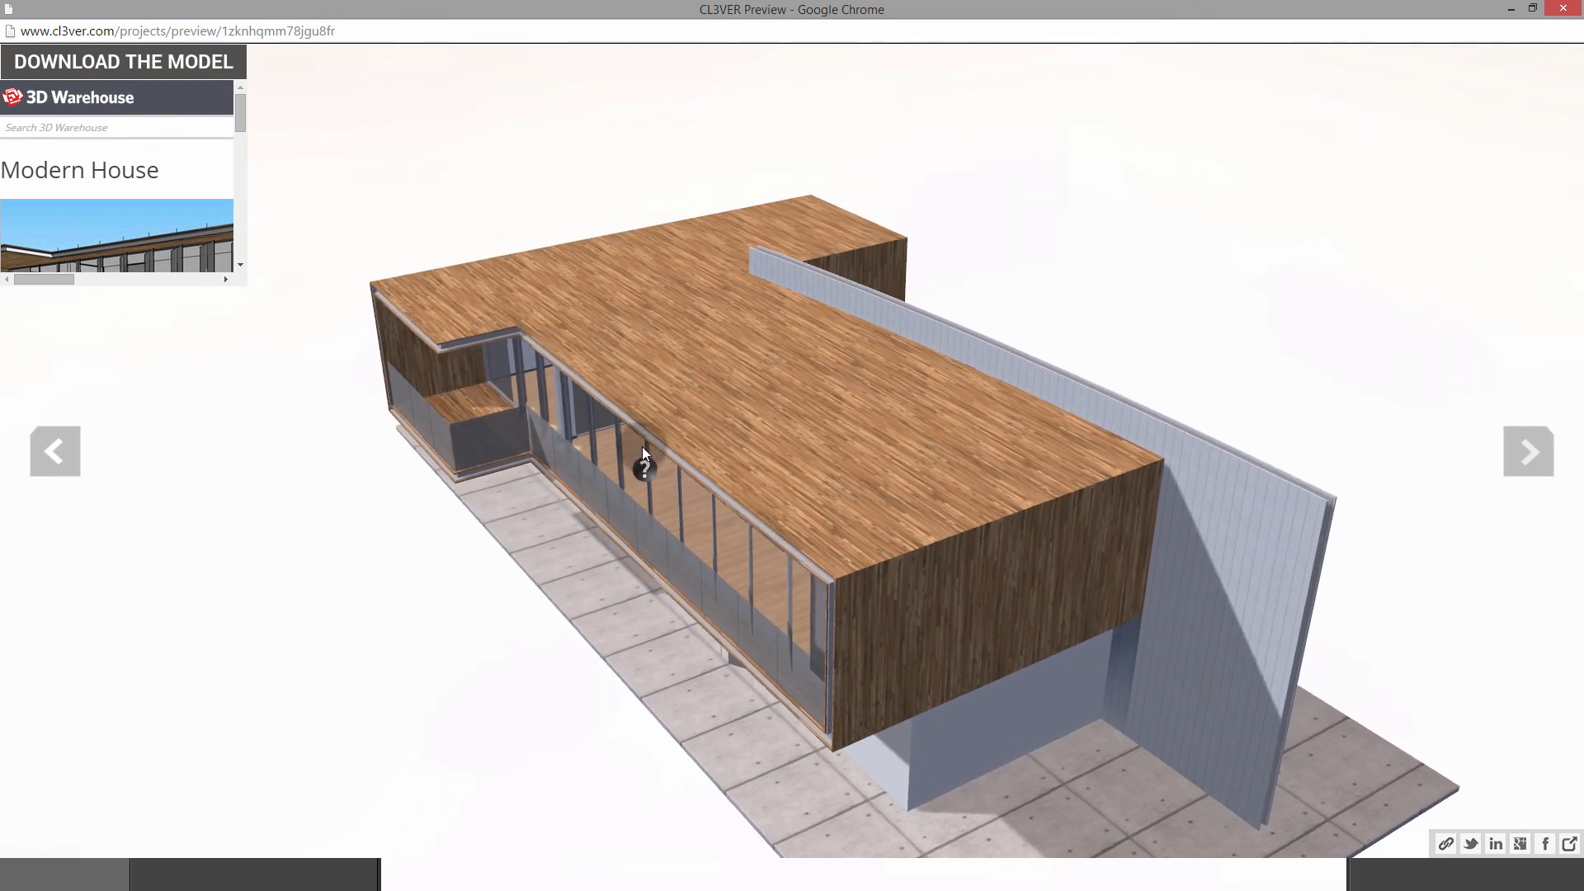
{"action": "mouse_move", "coordinate": [641, 462]}
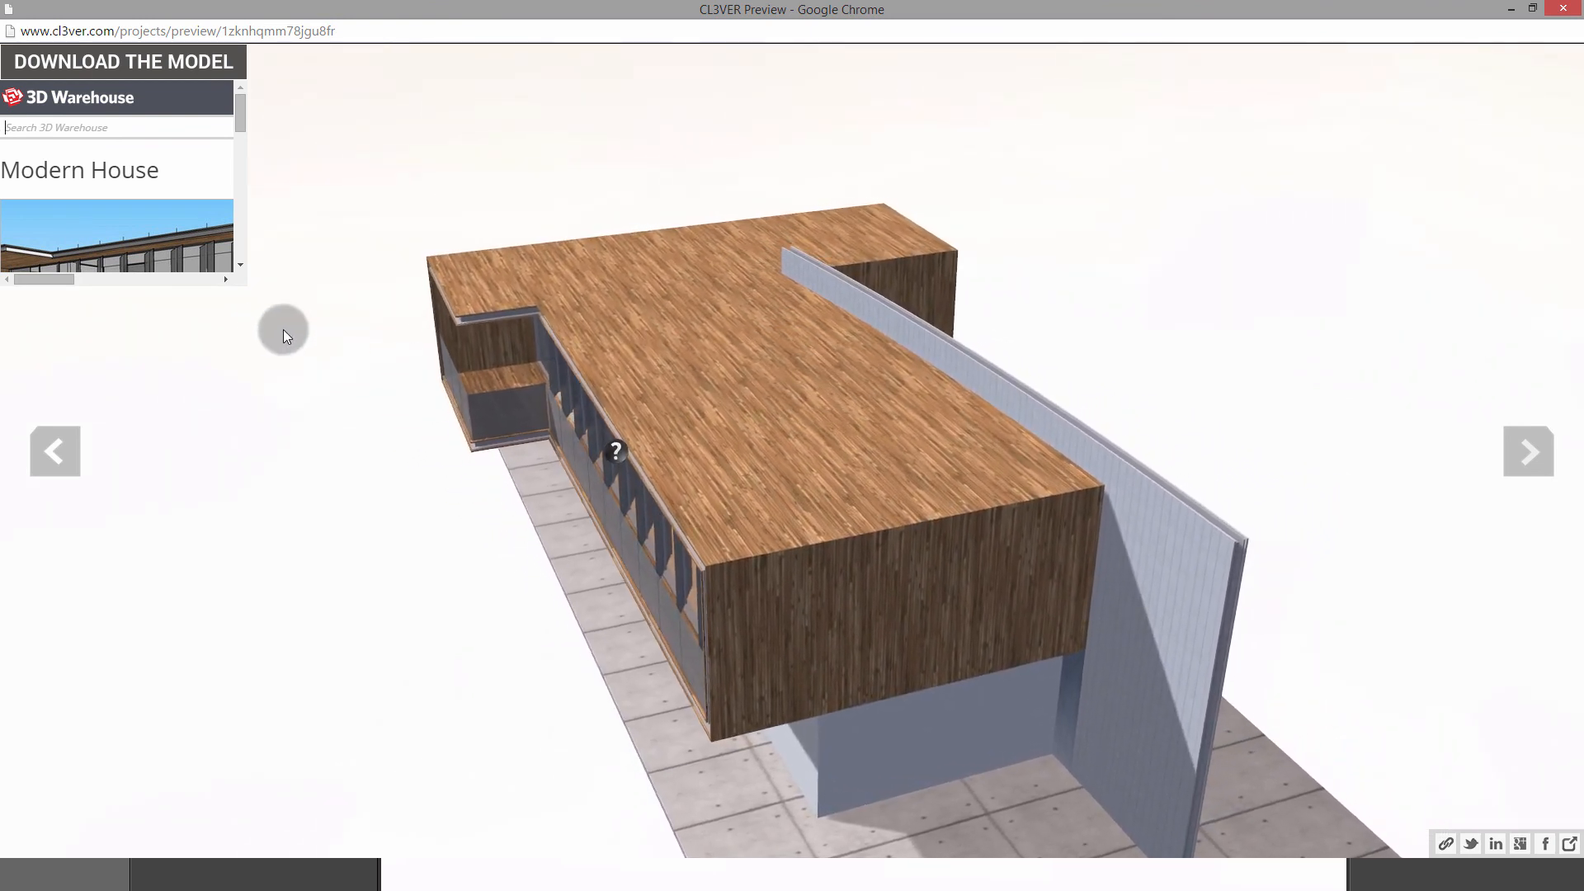
{"action": "left_click_drag", "start_coordinate": [60, 277], "coordinate": [206, 297]}
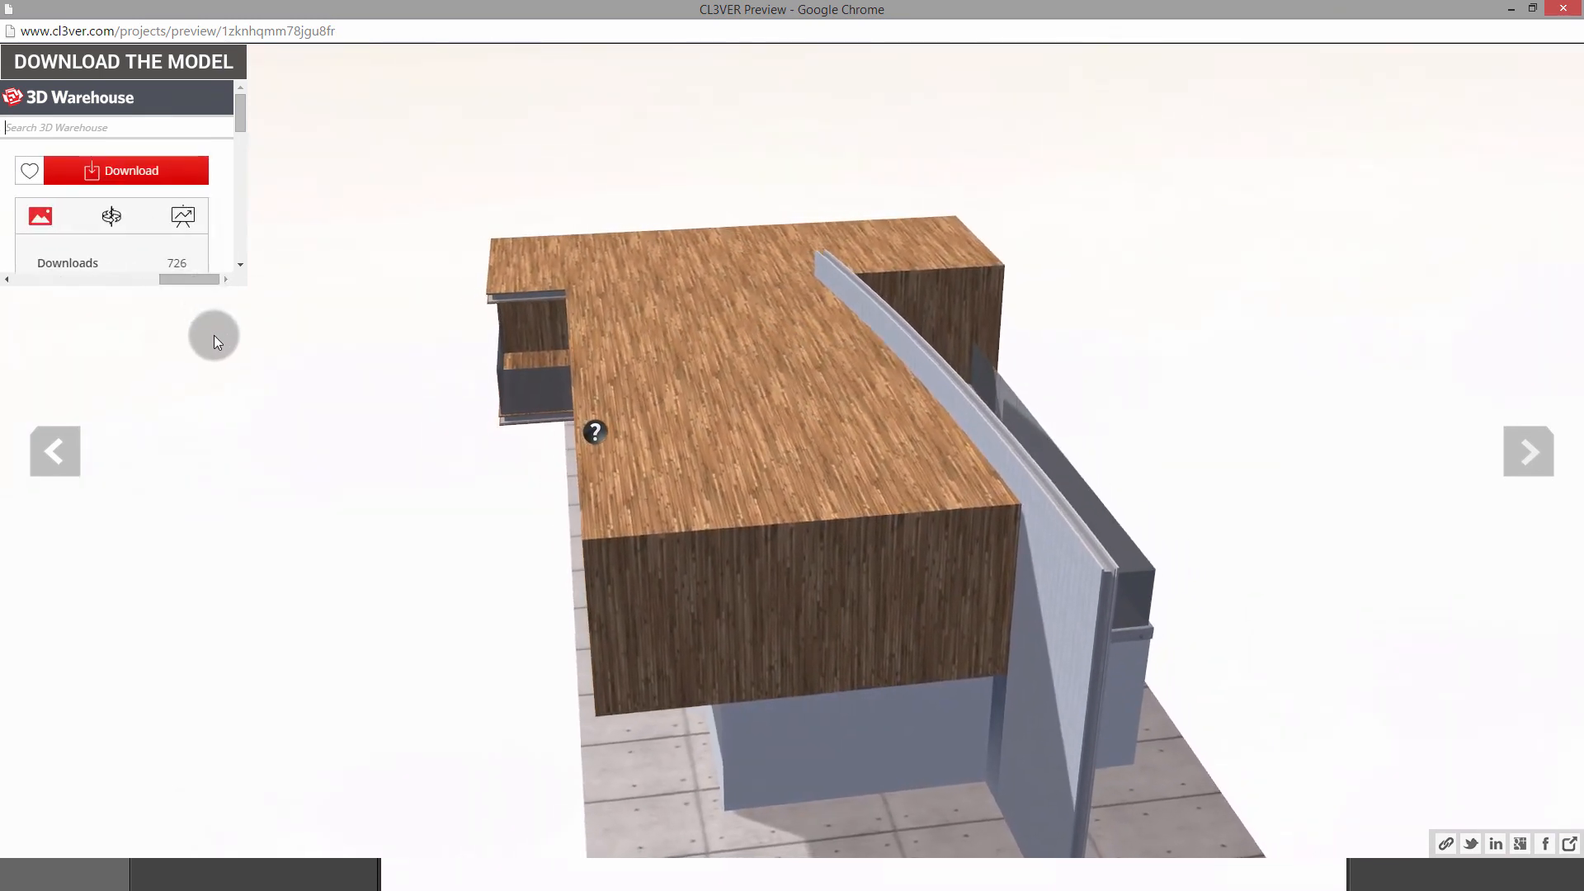